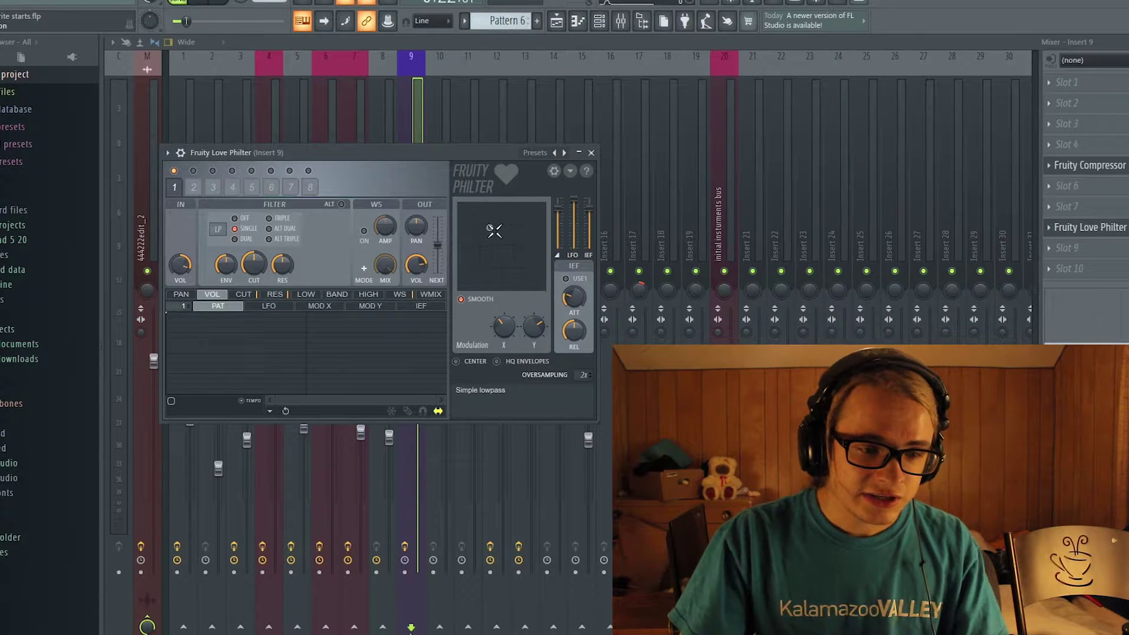
Look through the Fruity Love Philter preset list on mixer Insert 9.
{"action": "left_click", "coordinate": [168, 152]}
{"action": "mouse_move", "coordinate": [235, 202]}
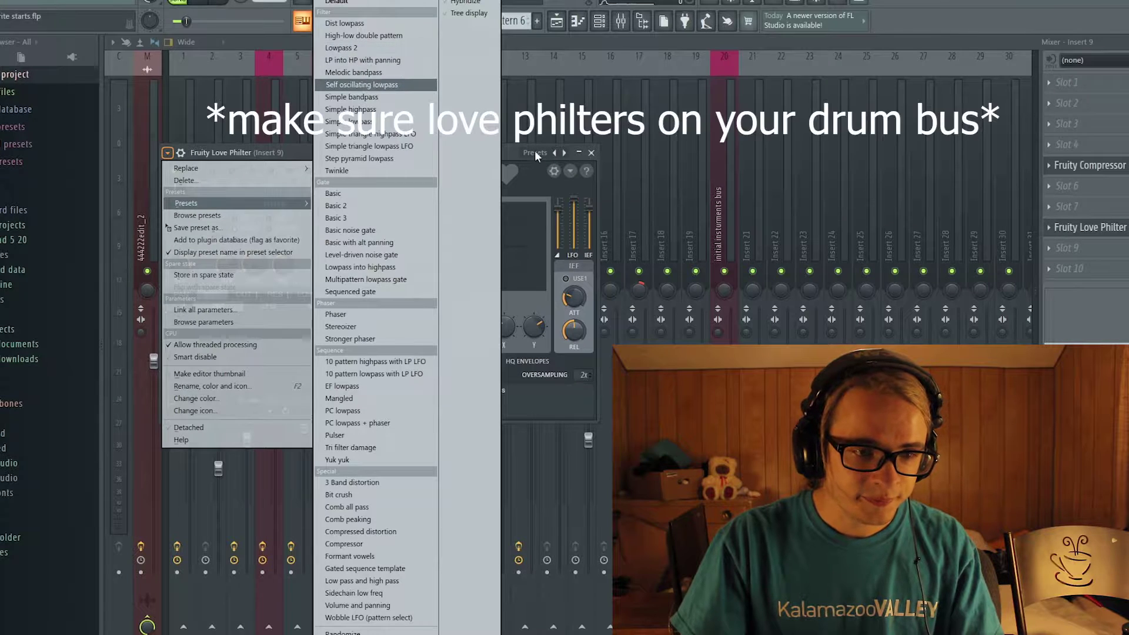
{"action": "left_click", "coordinate": [508, 158]}
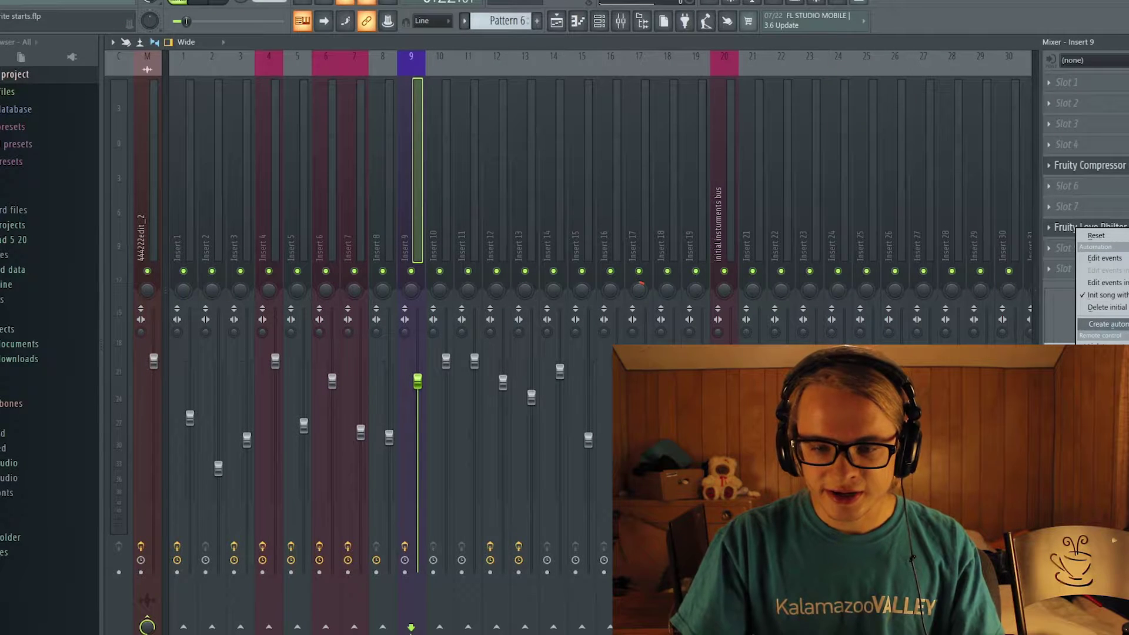
Open the playlist and play the intro to hear the Love Philter mix level automation on Track 2.
{"action": "left_click", "coordinate": [559, 21]}
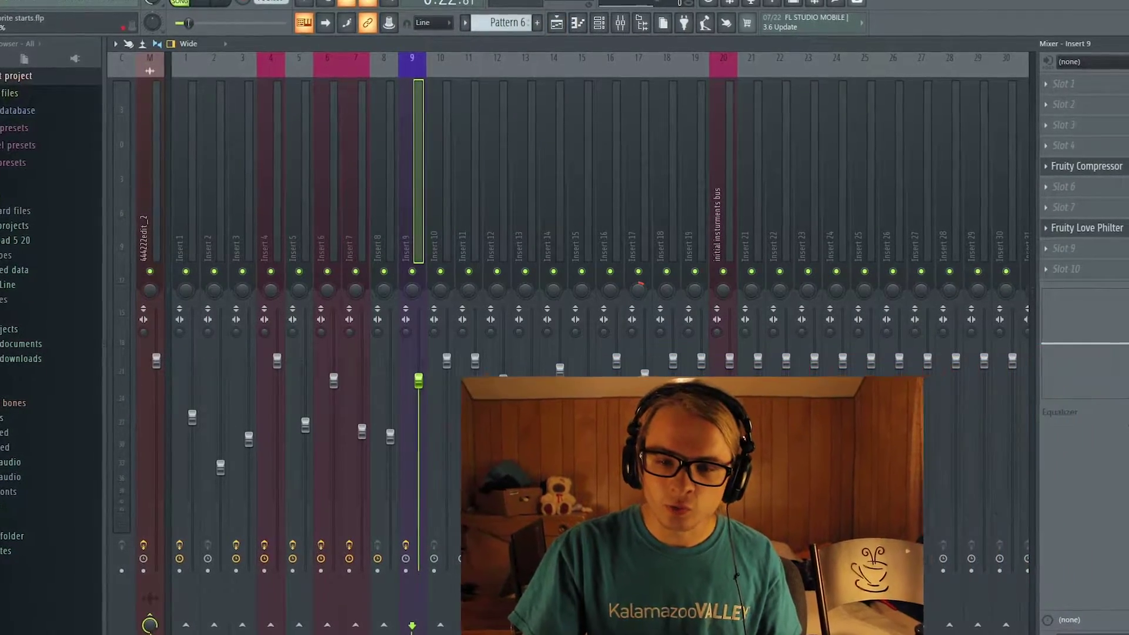
{"action": "left_click", "coordinate": [556, 21]}
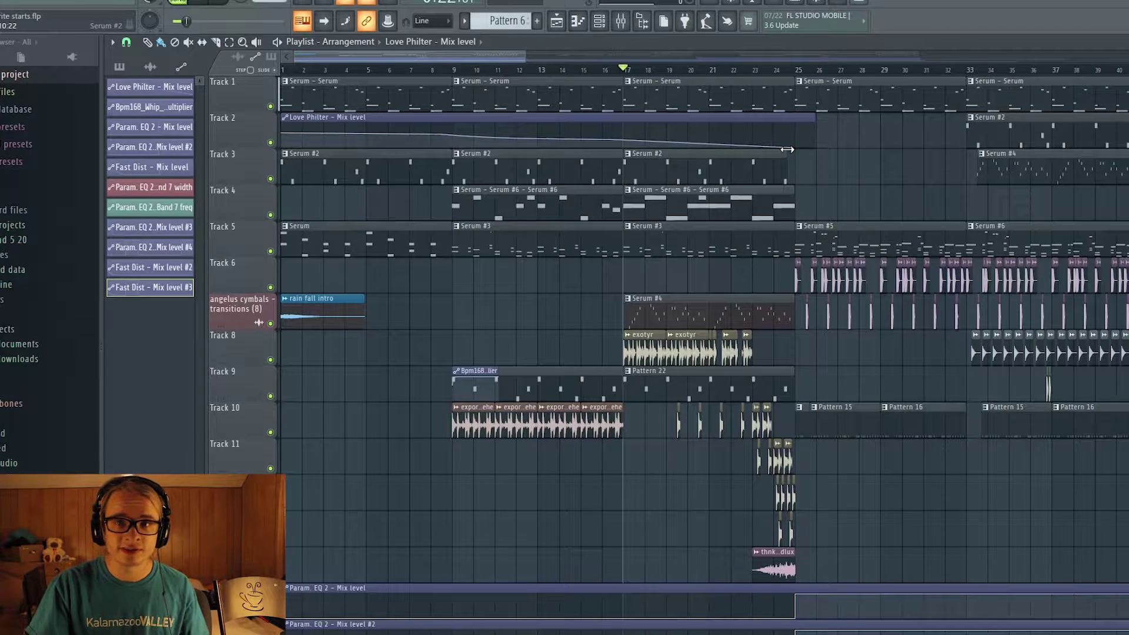
{"action": "left_click", "coordinate": [455, 71]}
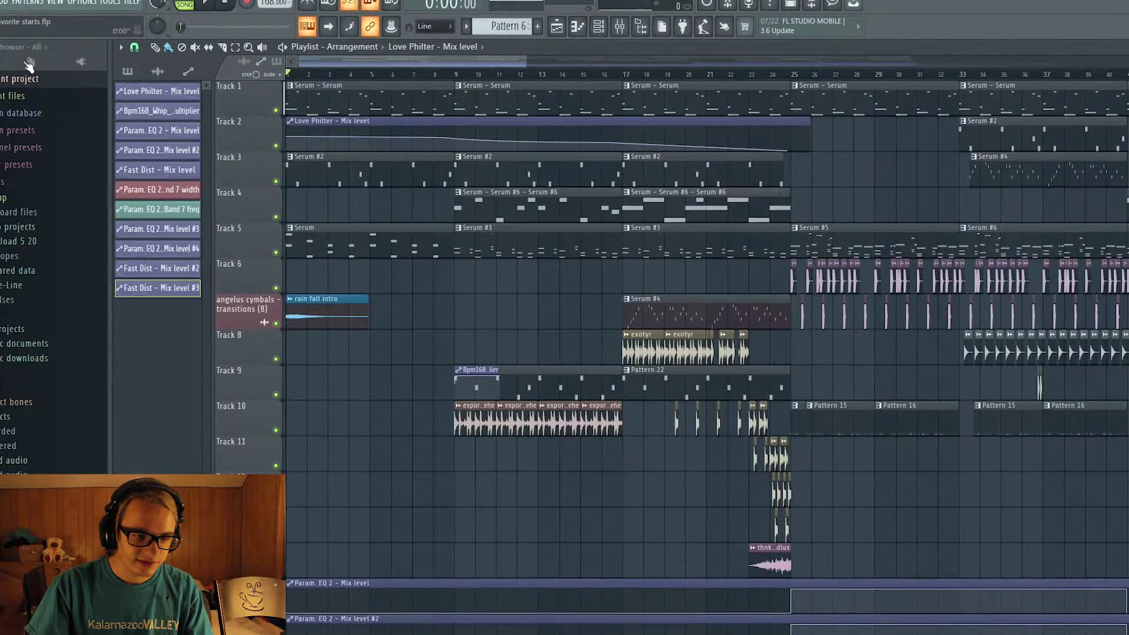
{"action": "key", "text": "space"}
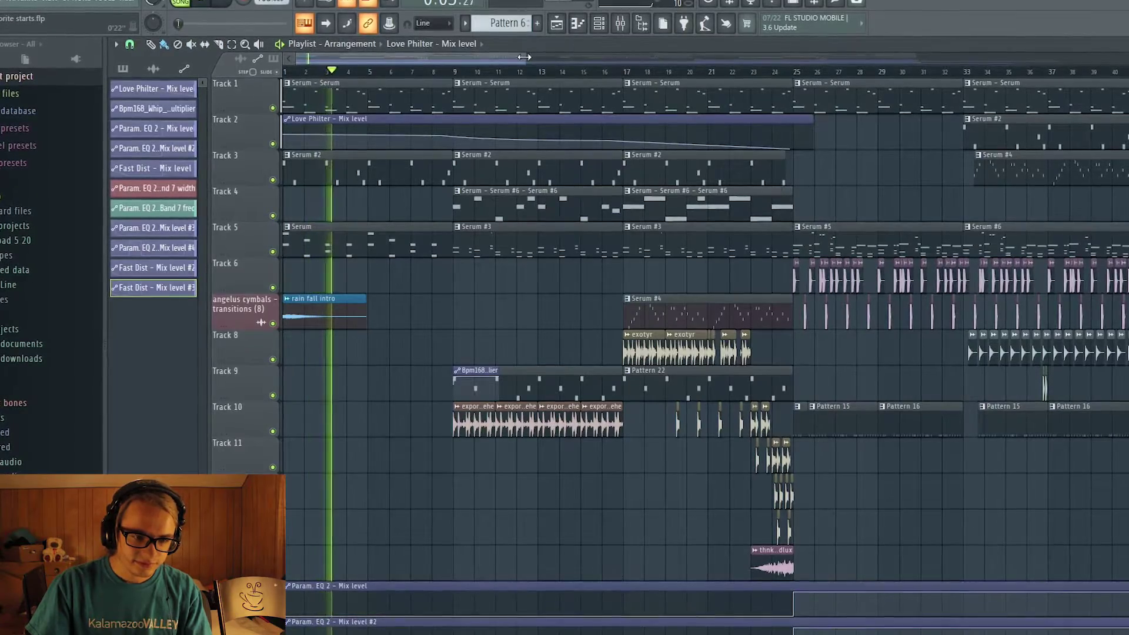
{"action": "left_click_drag", "start_coordinate": [525, 59], "coordinate": [445, 60]}
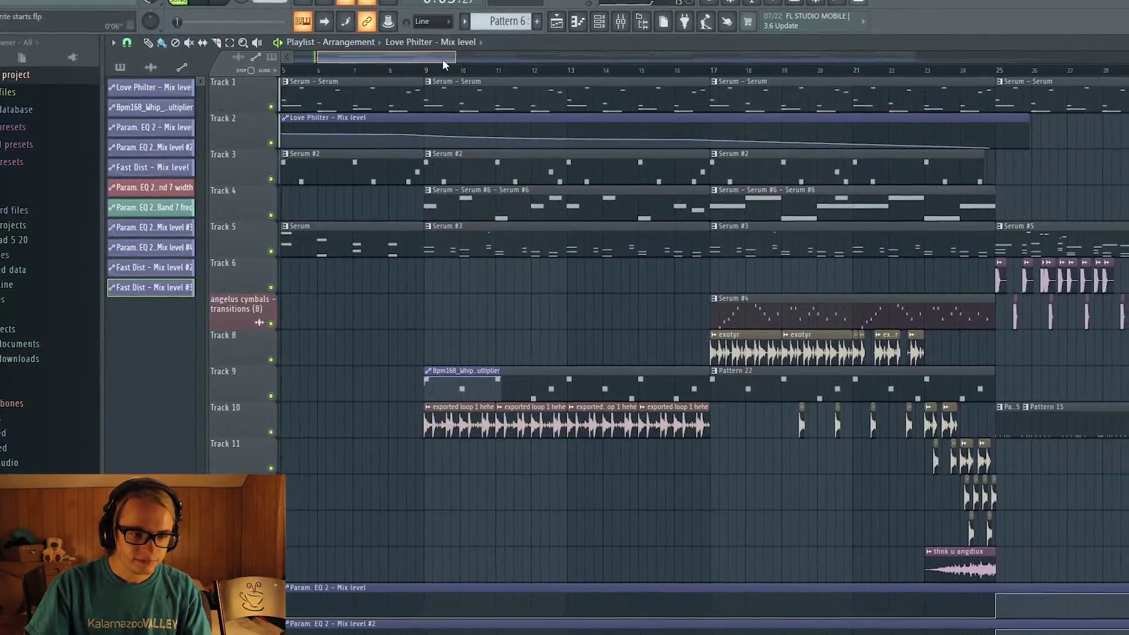
{"action": "mouse_move", "coordinate": [450, 123]}
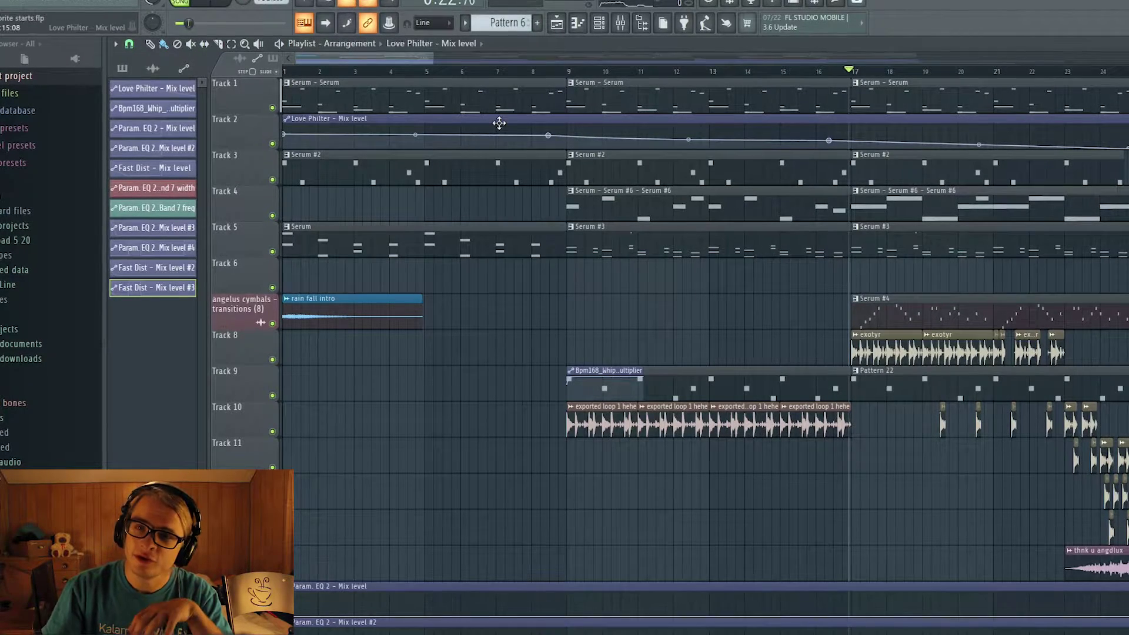
Select the initial insturments bus in the mixer and open its slot 3 Fruity Parametric EQ 2.
{"action": "scroll", "coordinate": [378, 320], "scroll_direction": "down", "scroll_amount": 5}
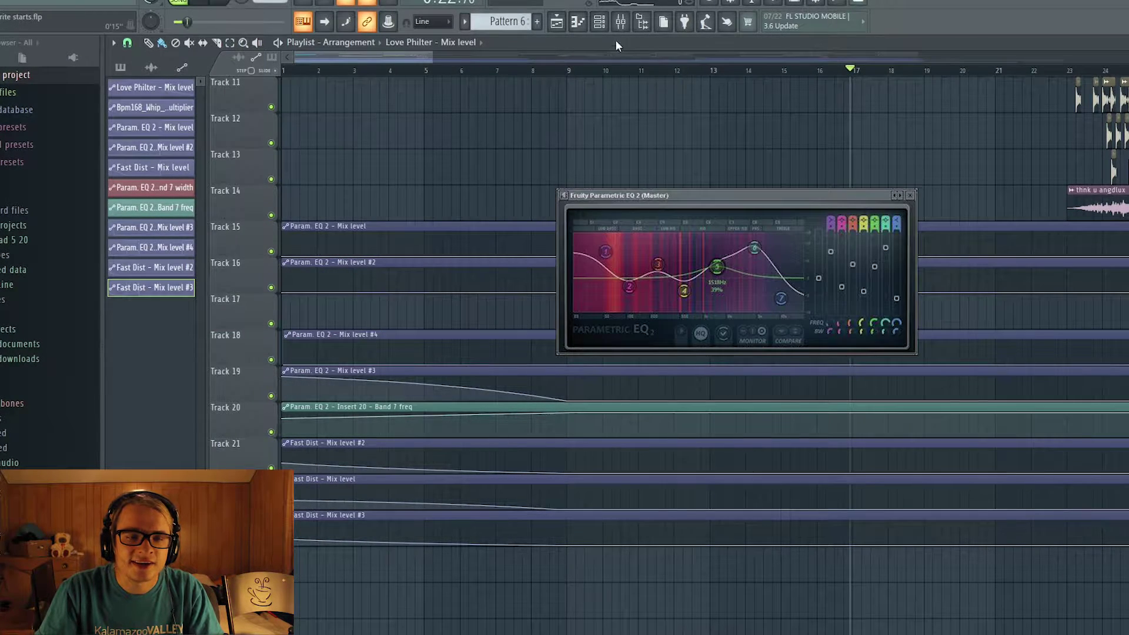
{"action": "left_click", "coordinate": [620, 22]}
{"action": "left_click", "coordinate": [725, 177]}
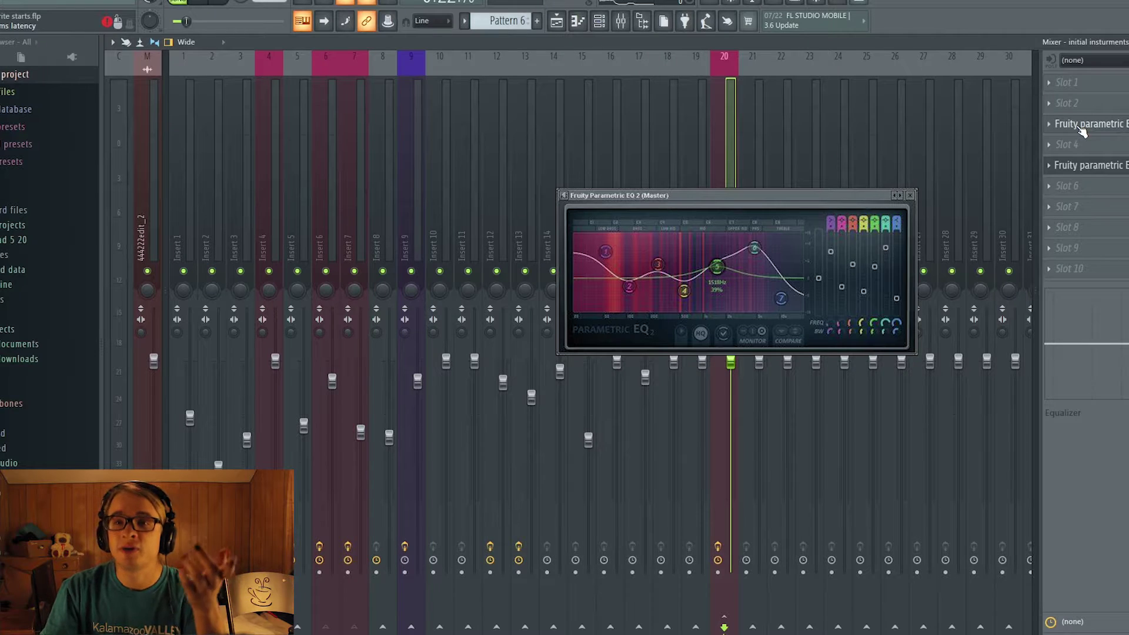
{"action": "left_click", "coordinate": [1081, 129]}
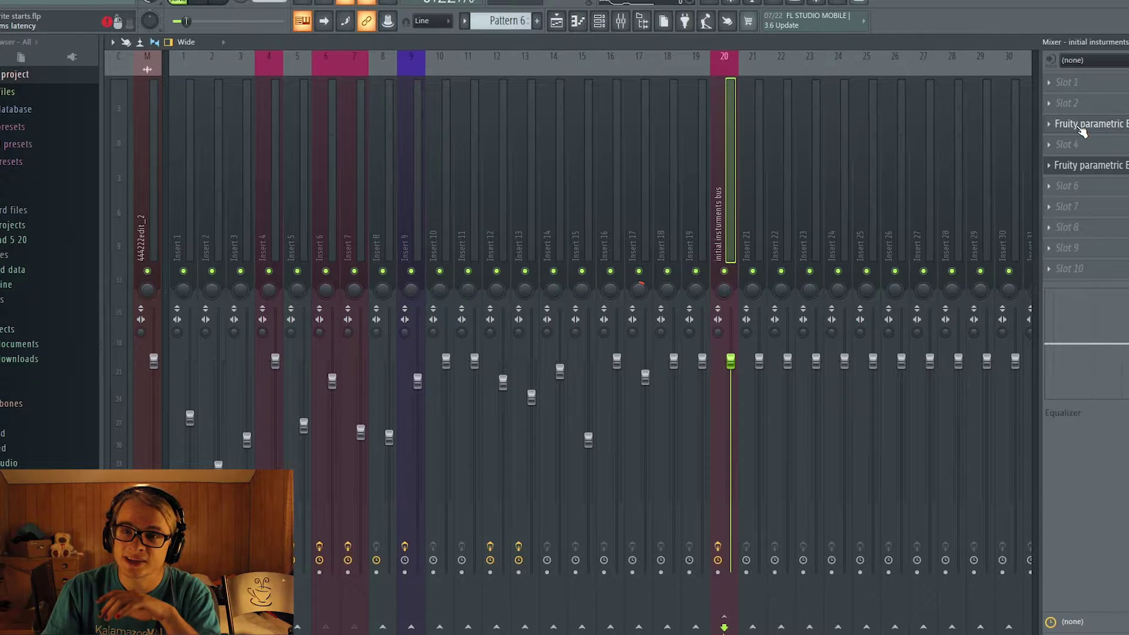
{"action": "left_click", "coordinate": [1081, 126]}
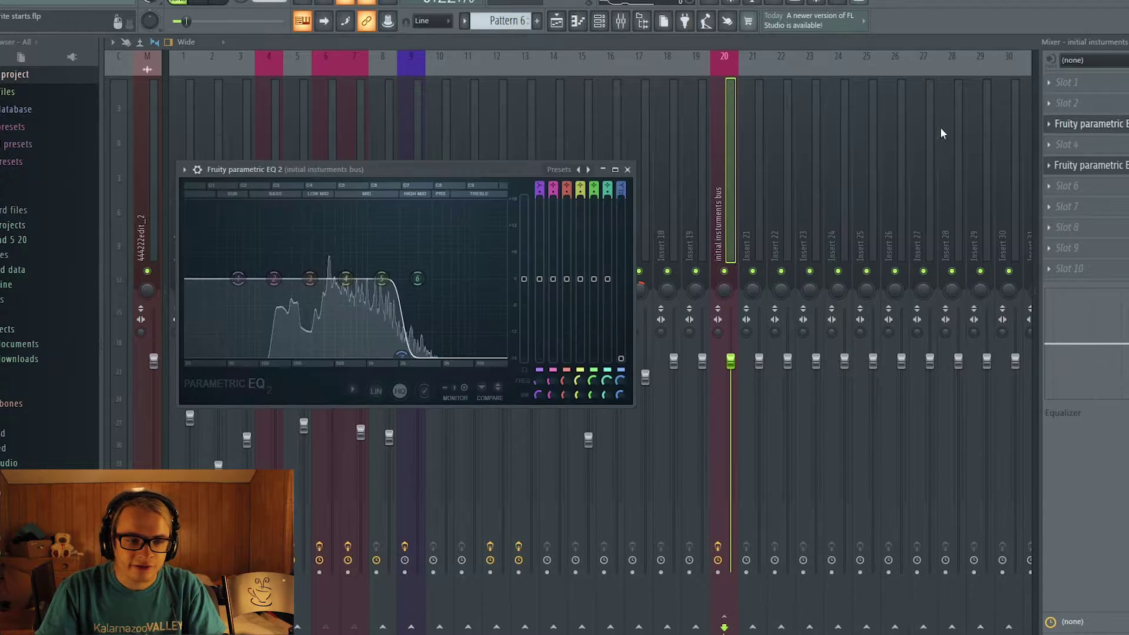
{"action": "left_click", "coordinate": [1081, 124]}
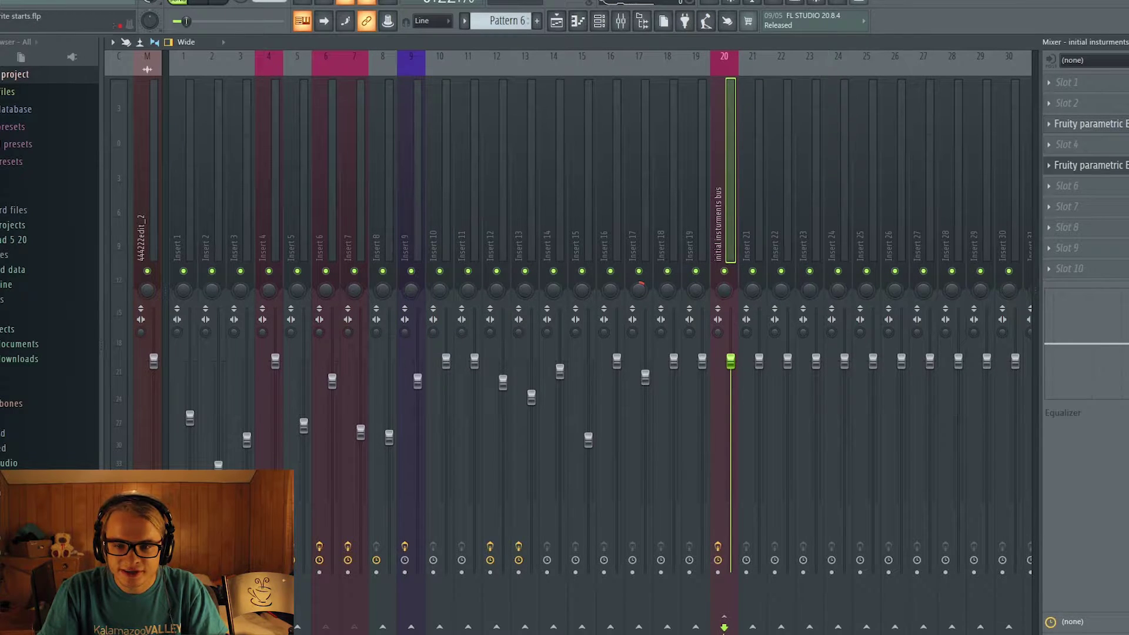
{"action": "left_click", "coordinate": [1082, 124]}
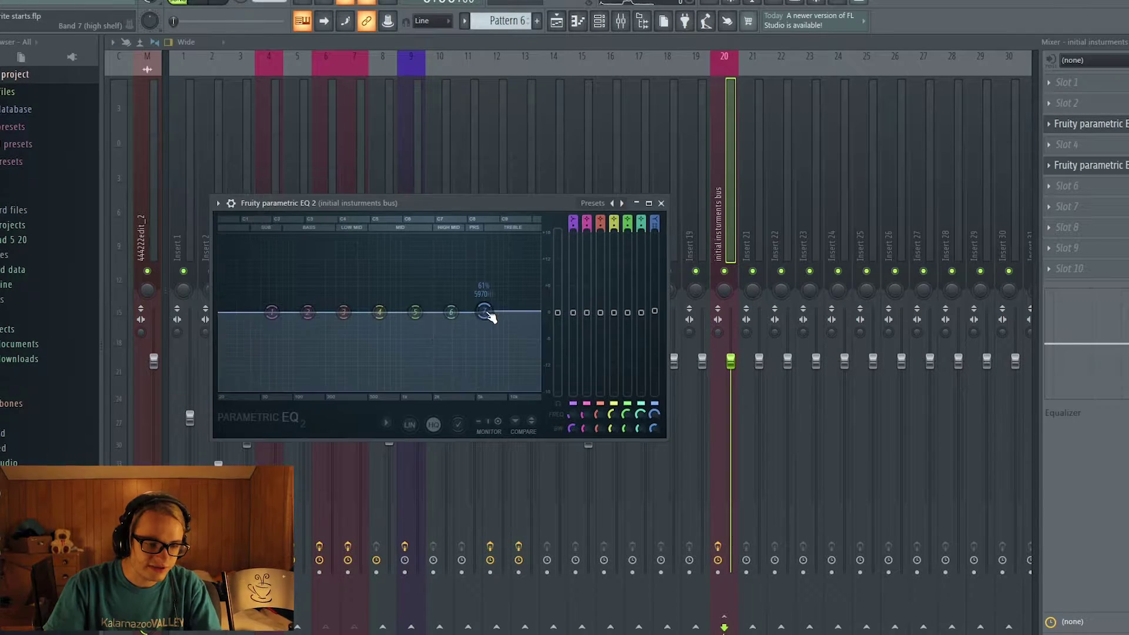
Set EQ band 7 to the Steep 8 order and pull it fully down and lower in frequency to cut the highs.
{"action": "right_click", "coordinate": [484, 309]}
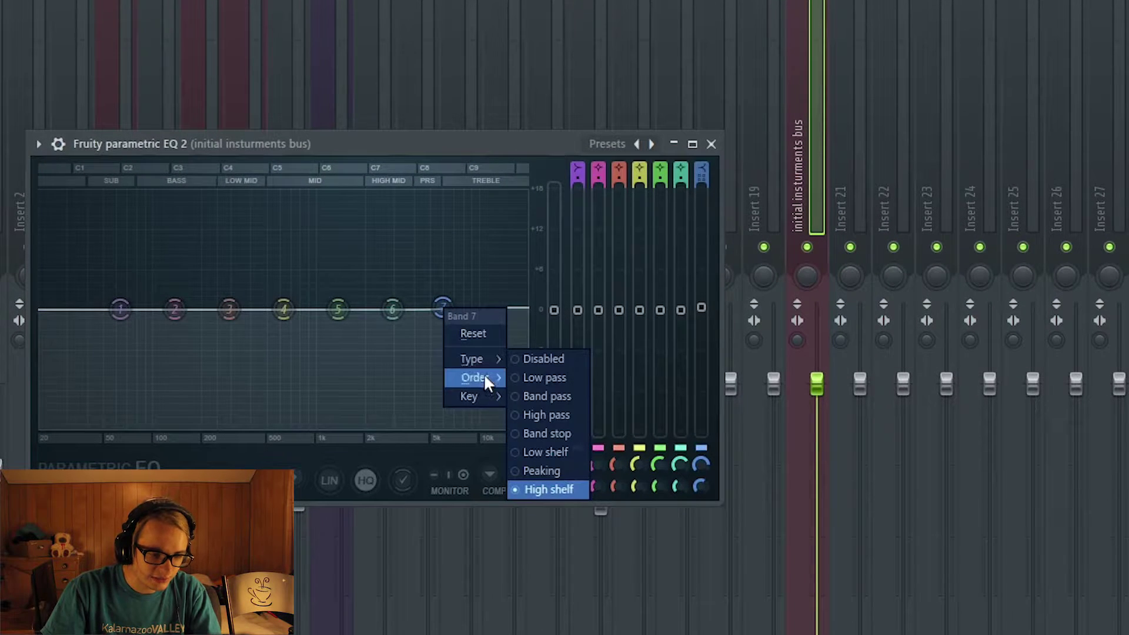
{"action": "mouse_move", "coordinate": [484, 377]}
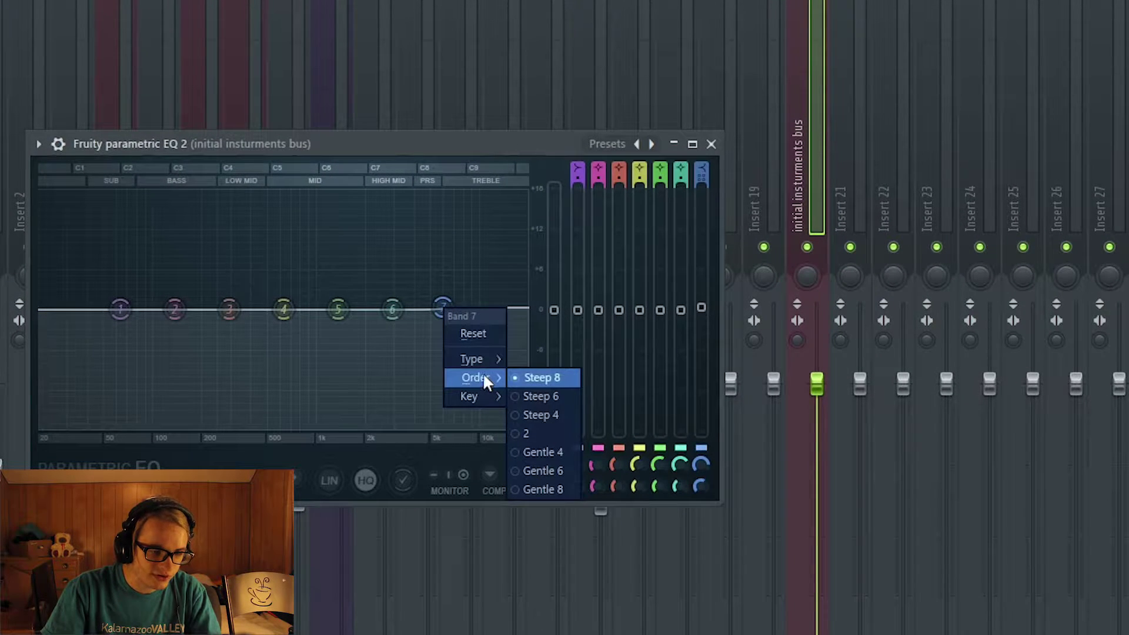
{"action": "left_click", "coordinate": [547, 377]}
{"action": "left_click_drag", "start_coordinate": [454, 317], "coordinate": [433, 424]}
{"action": "left_click_drag", "start_coordinate": [434, 424], "coordinate": [421, 424]}
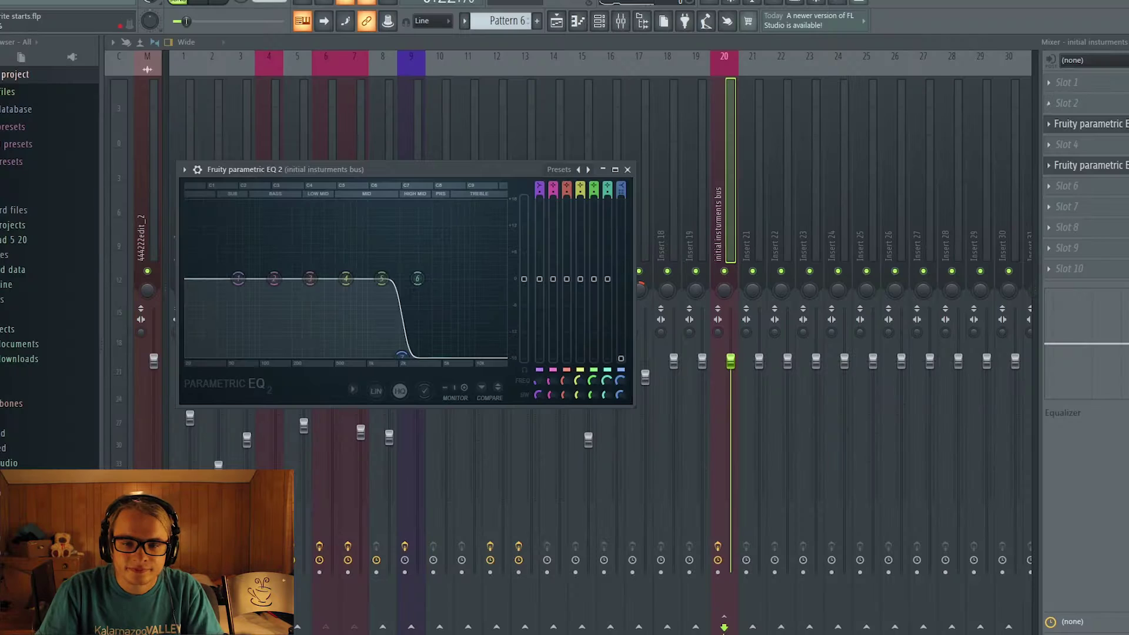
Close the EQ and show the automation clip option for the slot 3 Parametric EQ's mix level.
{"action": "left_click", "coordinate": [1090, 124]}
{"action": "right_click", "coordinate": [1121, 125]}
{"action": "left_click", "coordinate": [1108, 228]}
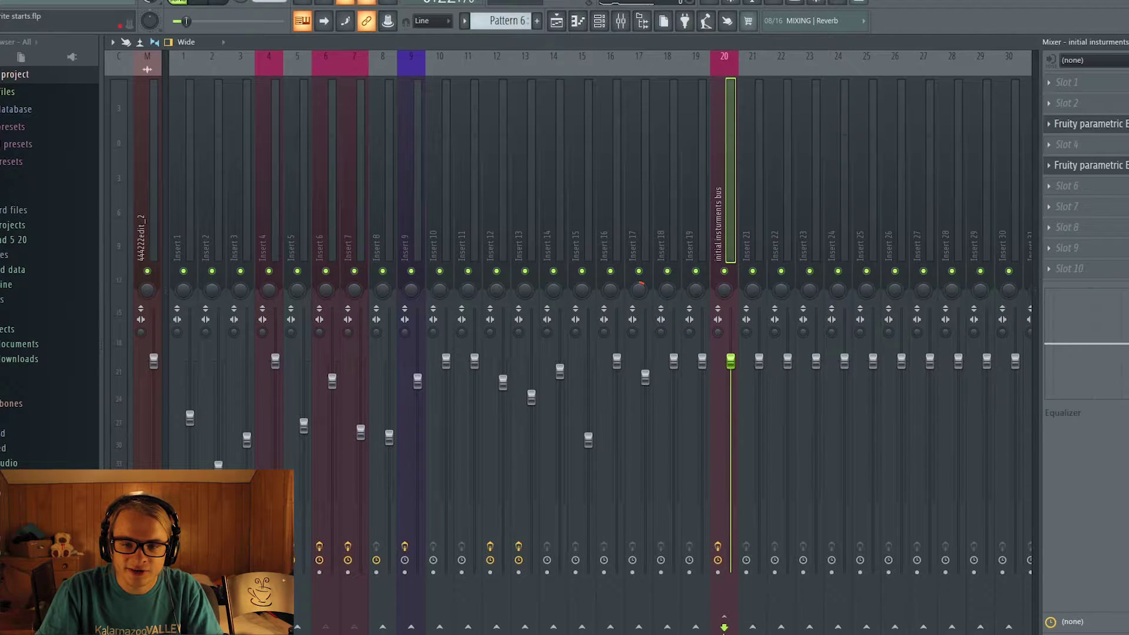
{"action": "right_click", "coordinate": [1078, 125]}
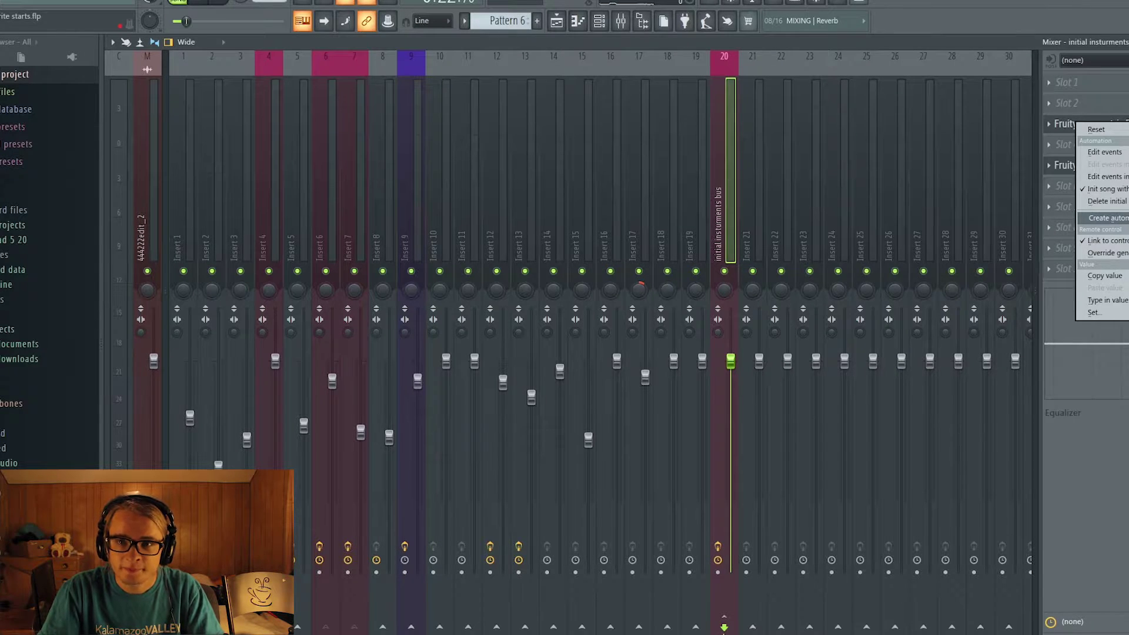
{"action": "left_click", "coordinate": [1105, 218]}
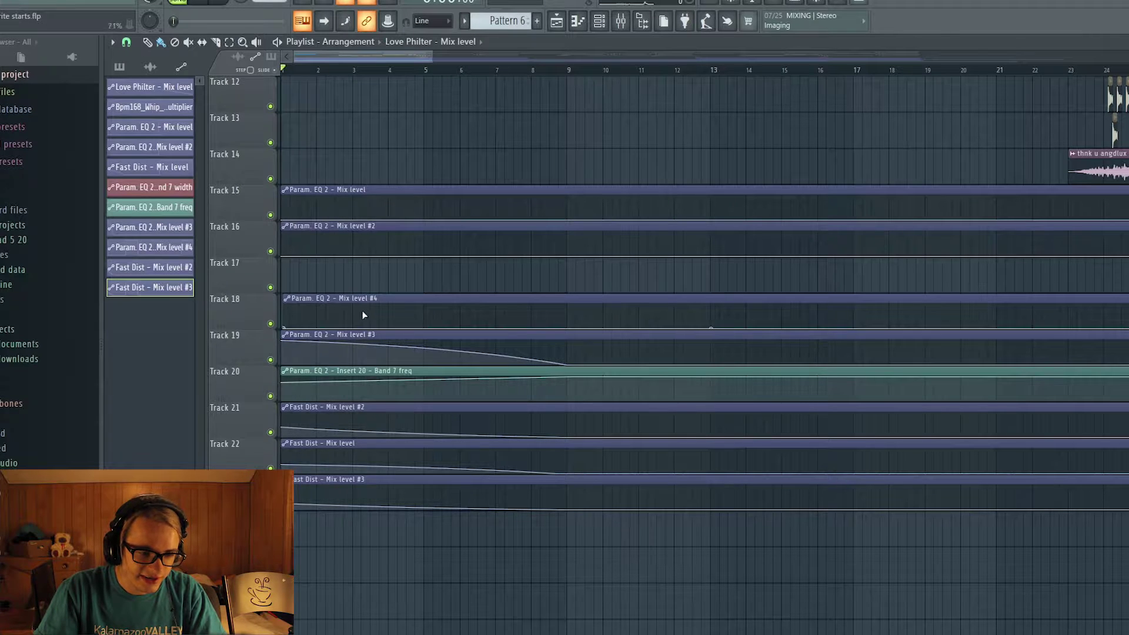
Move the Param. EQ 2 - Mix level #3 clip to Track 13 and play the intro while checking the mixer levels.
{"action": "left_click_drag", "start_coordinate": [329, 335], "coordinate": [343, 120]}
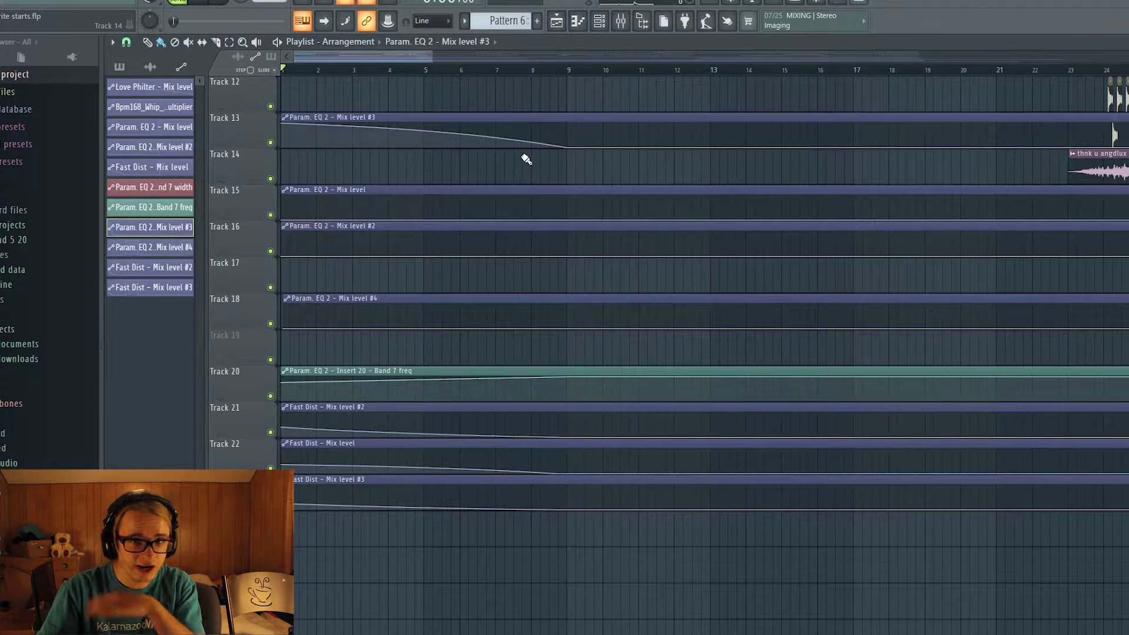
{"action": "scroll", "coordinate": [564, 138], "scroll_direction": "up", "scroll_amount": 5}
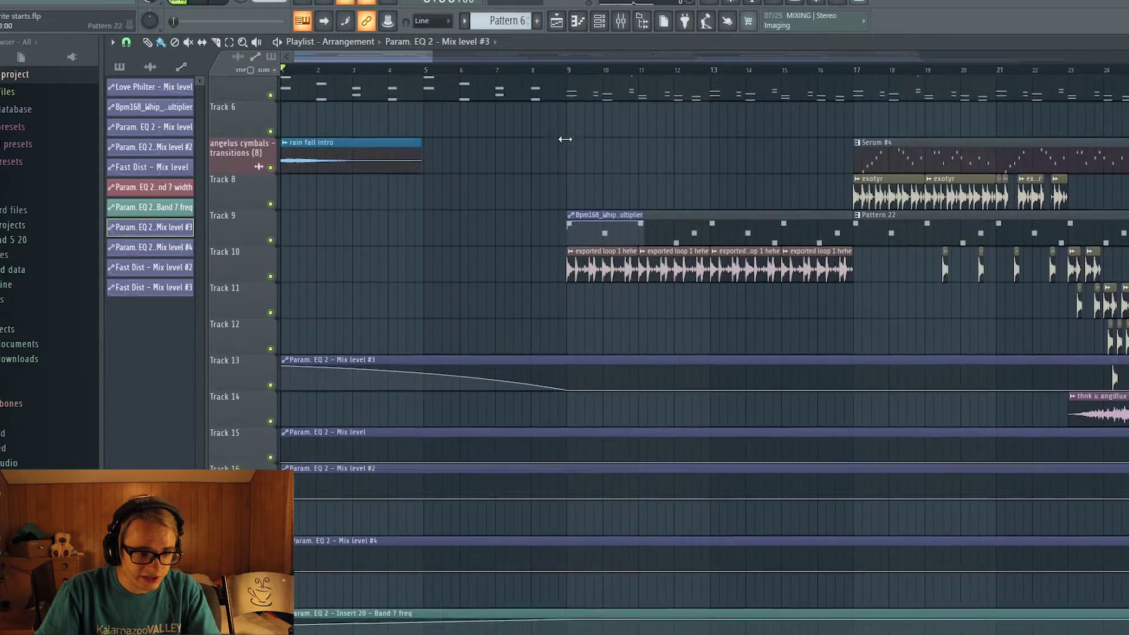
{"action": "scroll", "coordinate": [565, 138], "scroll_direction": "up", "scroll_amount": 4}
{"action": "key", "text": "space"}
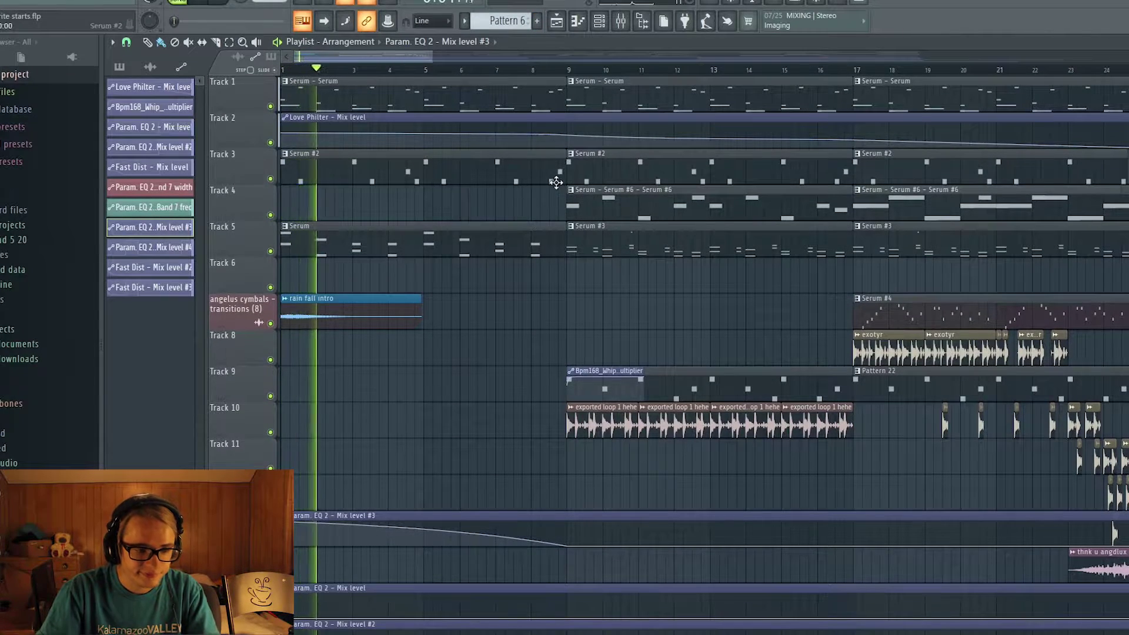
{"action": "left_click", "coordinate": [626, 23]}
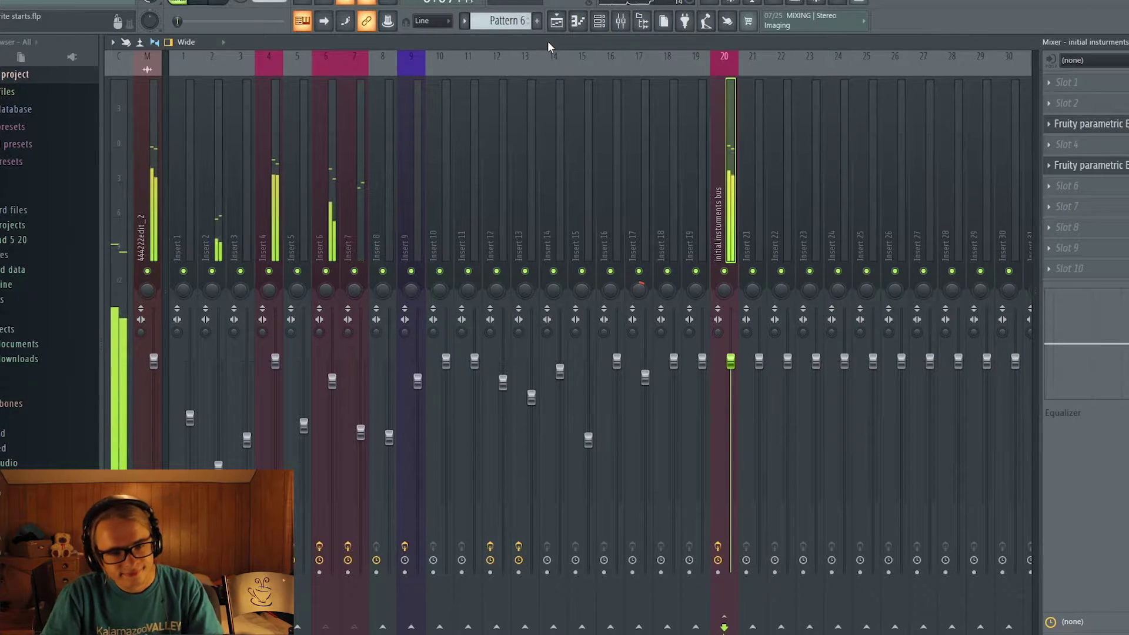
{"action": "left_click", "coordinate": [556, 25]}
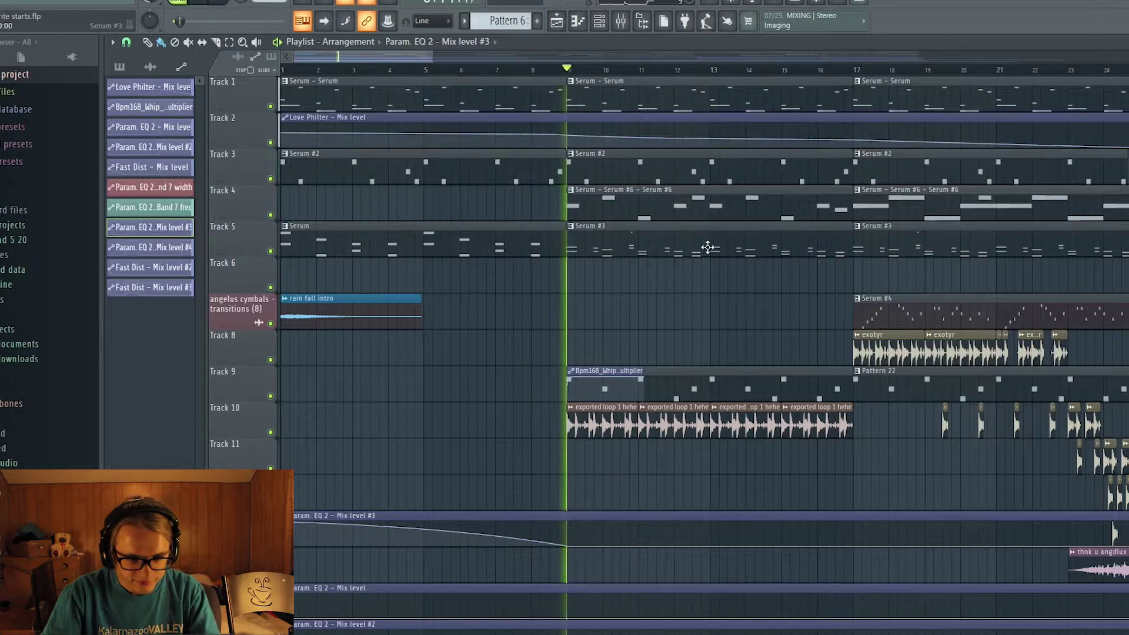
{"action": "key", "text": "space"}
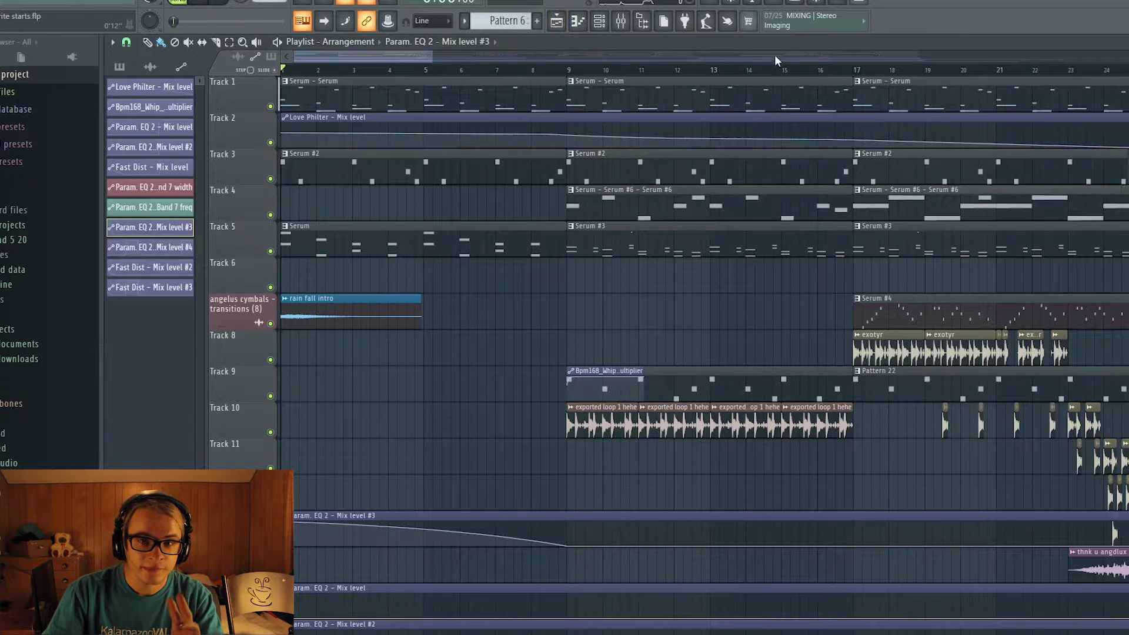
Remove the Param. EQ 2 - Mix level #3 automation clip from Track 13 of the playlist.
{"action": "left_click", "coordinate": [622, 21]}
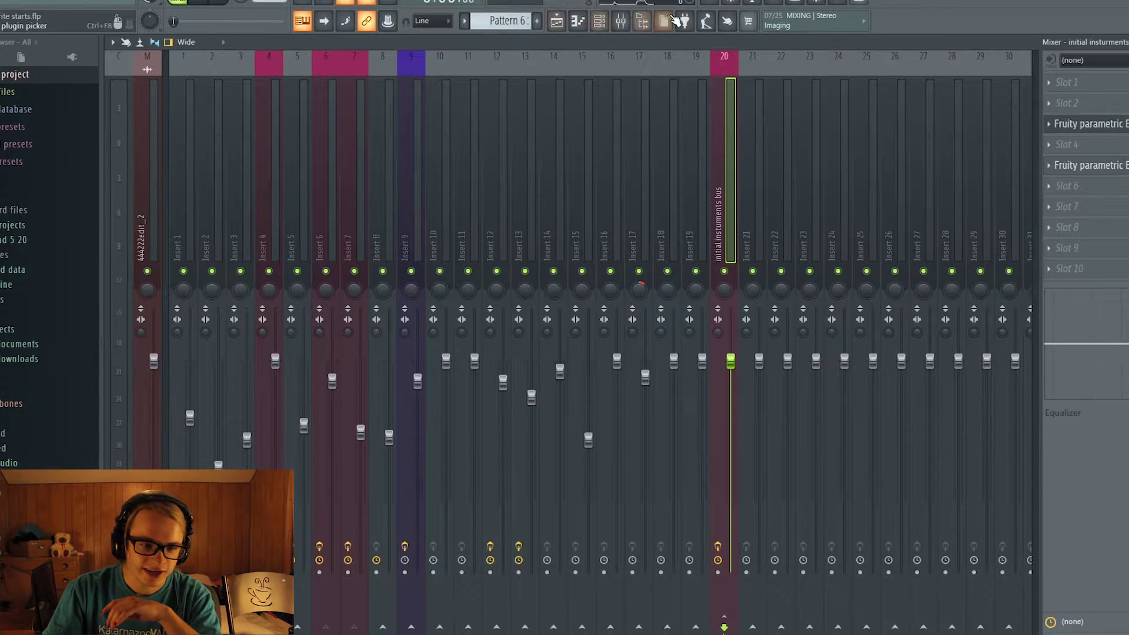
{"action": "left_click", "coordinate": [556, 21]}
{"action": "scroll", "coordinate": [428, 357], "scroll_direction": "down", "scroll_amount": 4}
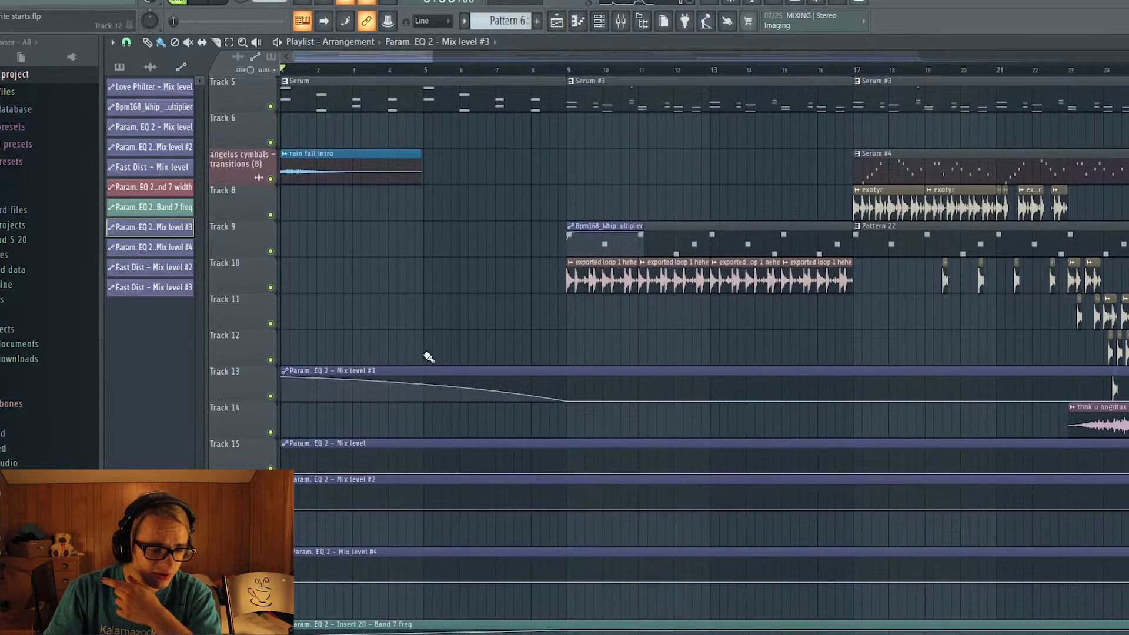
{"action": "scroll", "coordinate": [373, 408], "scroll_direction": "down", "scroll_amount": 5}
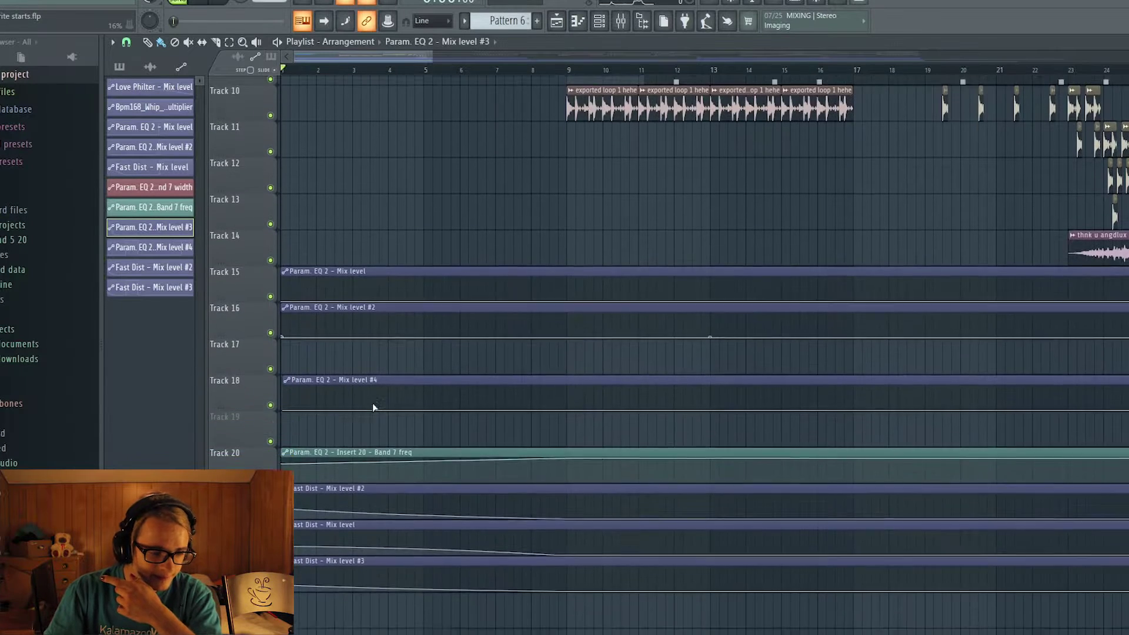
Open the slot 5 Parametric EQ 2 on the initial insturments bus and set band 7's frequency to about 4700 Hz.
{"action": "left_click", "coordinate": [620, 22]}
{"action": "left_click", "coordinate": [1060, 159]}
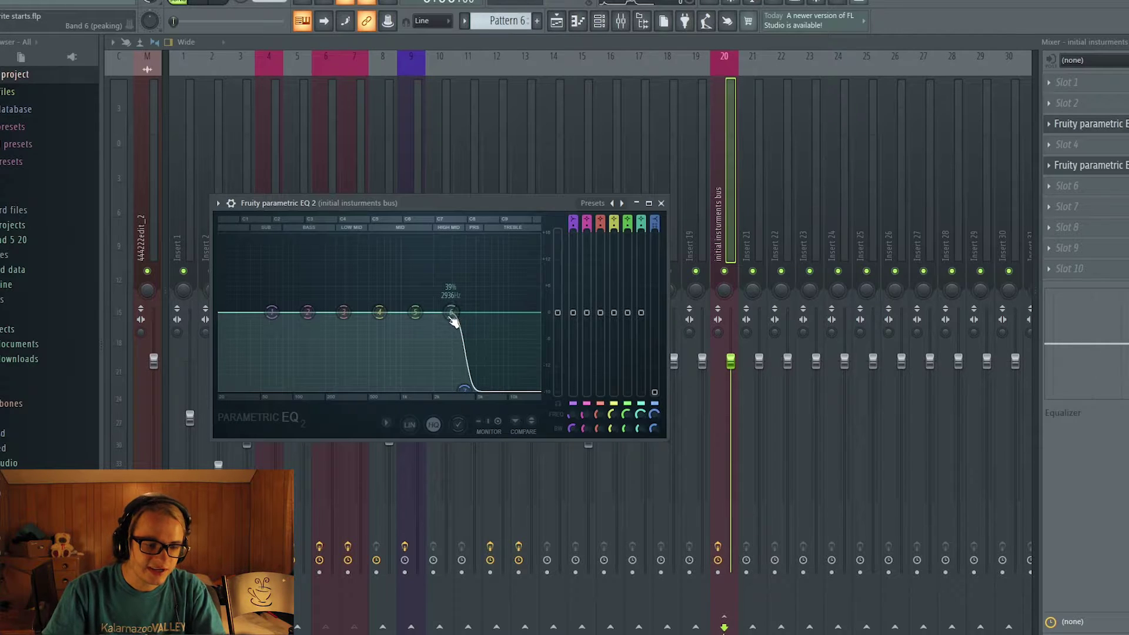
{"action": "mouse_move", "coordinate": [466, 390]}
{"action": "left_mouse_down"}
{"action": "mouse_move", "coordinate": [477, 389]}
{"action": "mouse_move", "coordinate": [442, 390]}
{"action": "mouse_move", "coordinate": [451, 388]}
{"action": "left_mouse_up"}
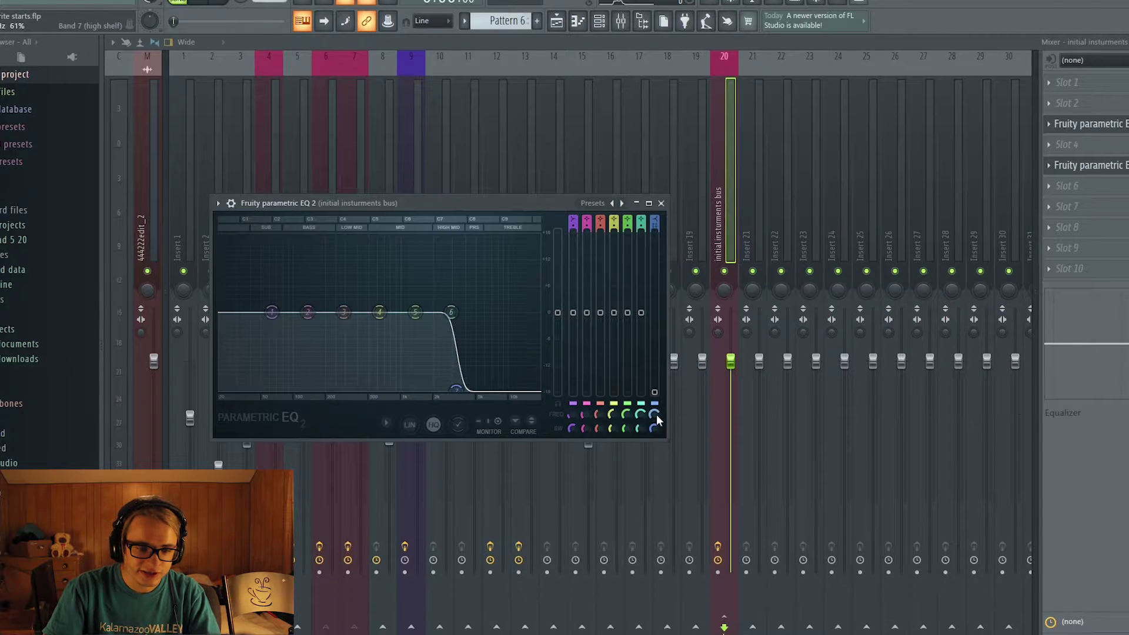
{"action": "left_click_drag", "start_coordinate": [655, 413], "coordinate": [655, 402]}
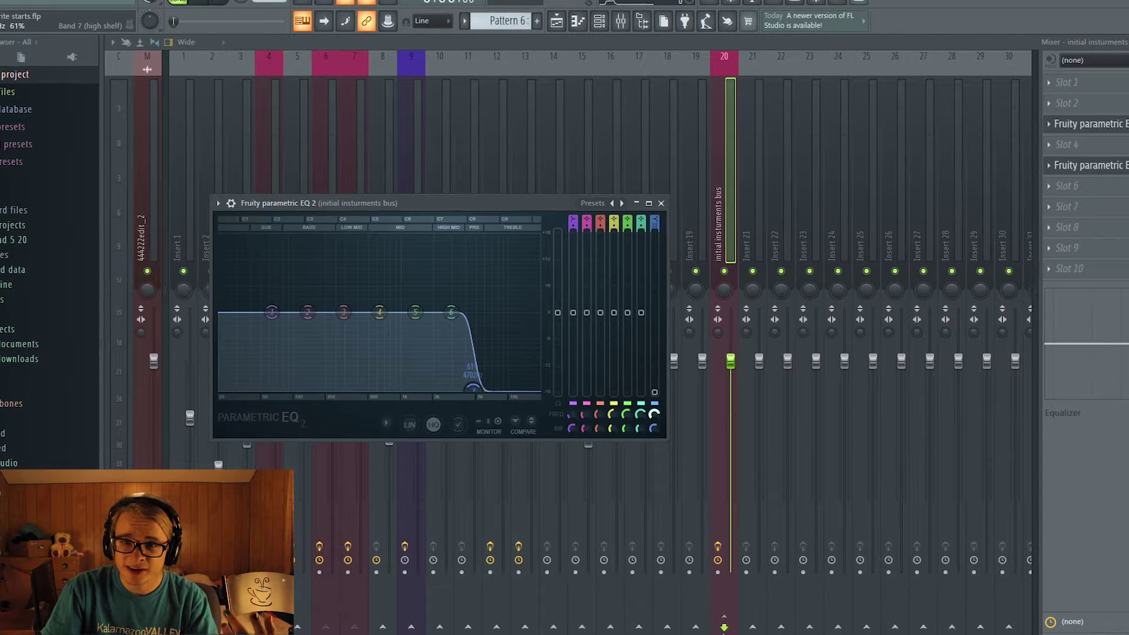
Create an automation clip for the slot 5 EQ's band 7 frequency, and delete its clip from Track 19 of the playlist.
{"action": "right_click", "coordinate": [657, 416]}
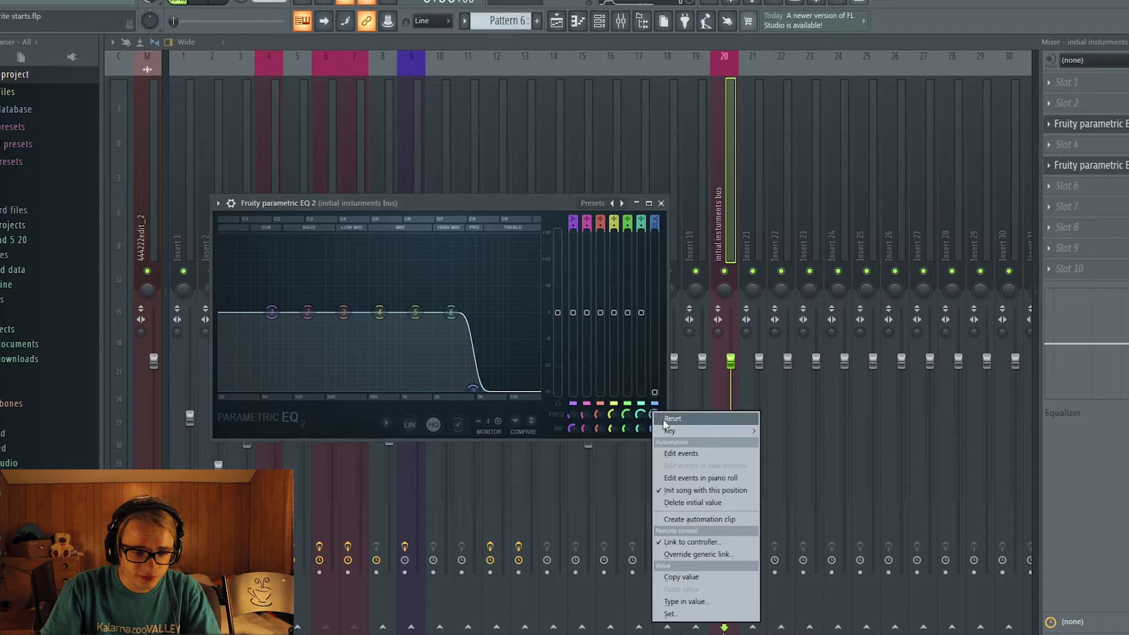
{"action": "left_click", "coordinate": [700, 520]}
{"action": "left_click", "coordinate": [558, 21]}
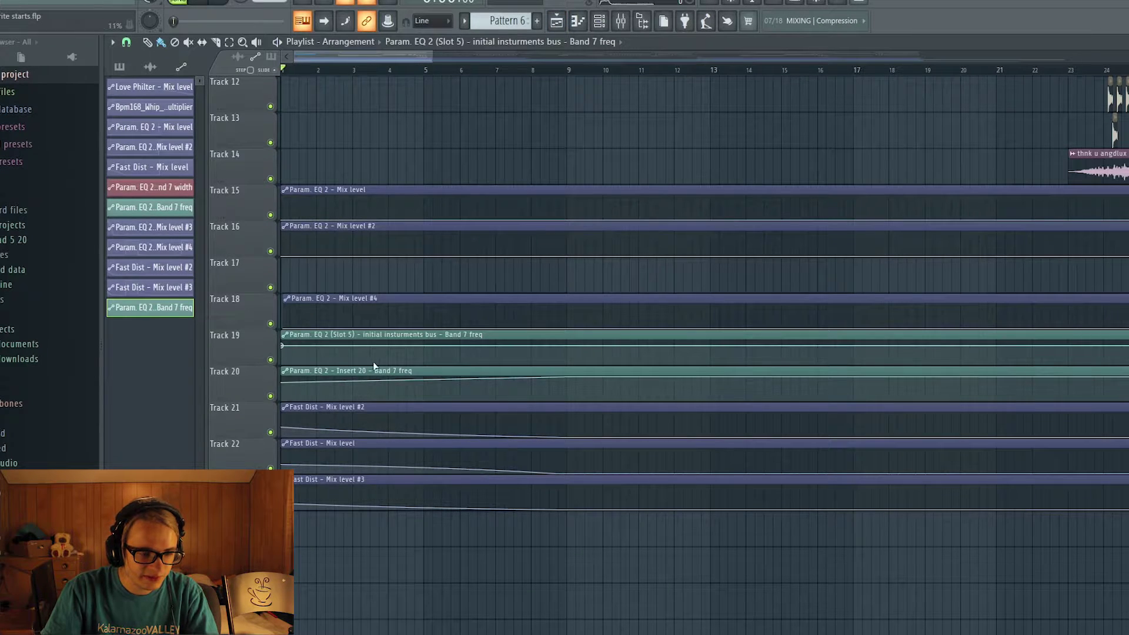
{"action": "right_click", "coordinate": [409, 334]}
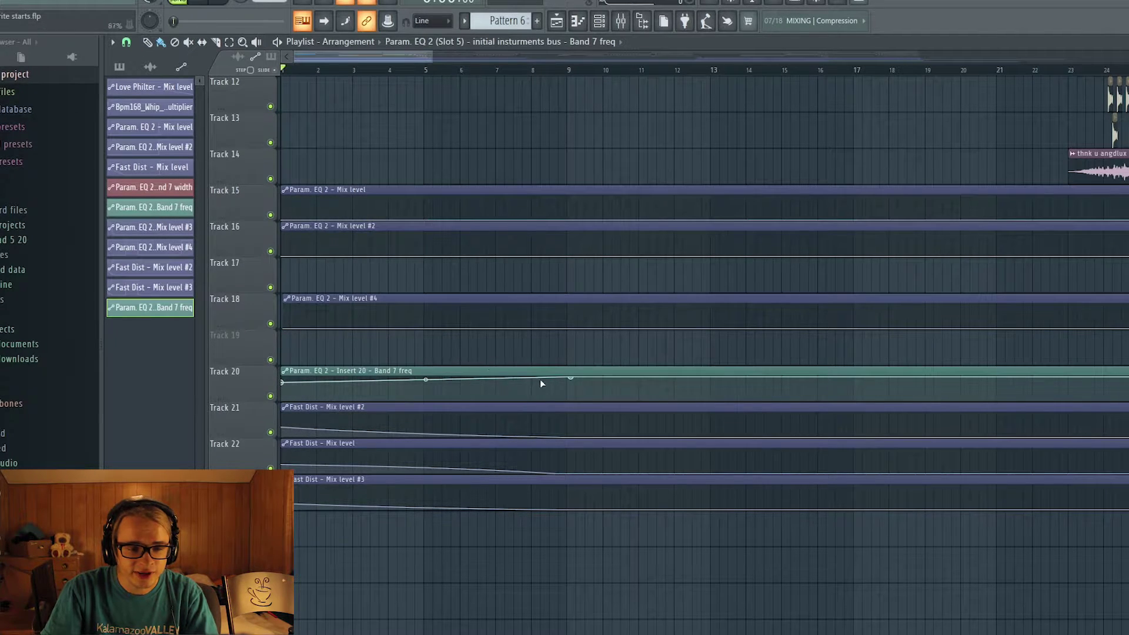
Open the slot 5 Parametric EQ 2 on the initial insturments bus and move band 7 to the upper end of the spectrum.
{"action": "left_click", "coordinate": [620, 21]}
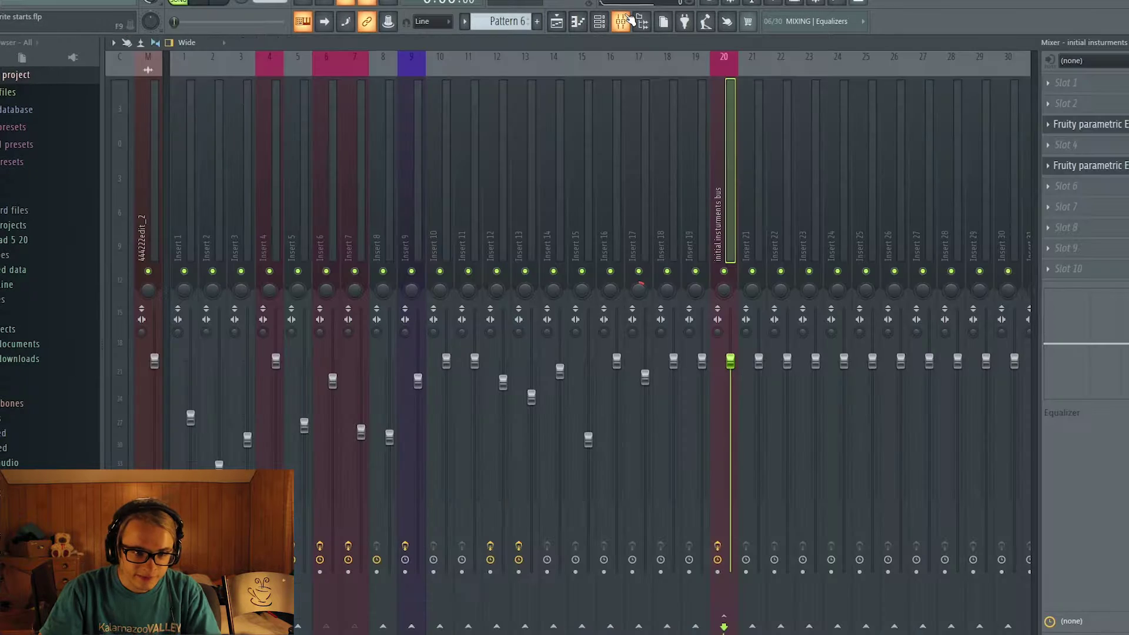
{"action": "left_click", "coordinate": [1093, 166]}
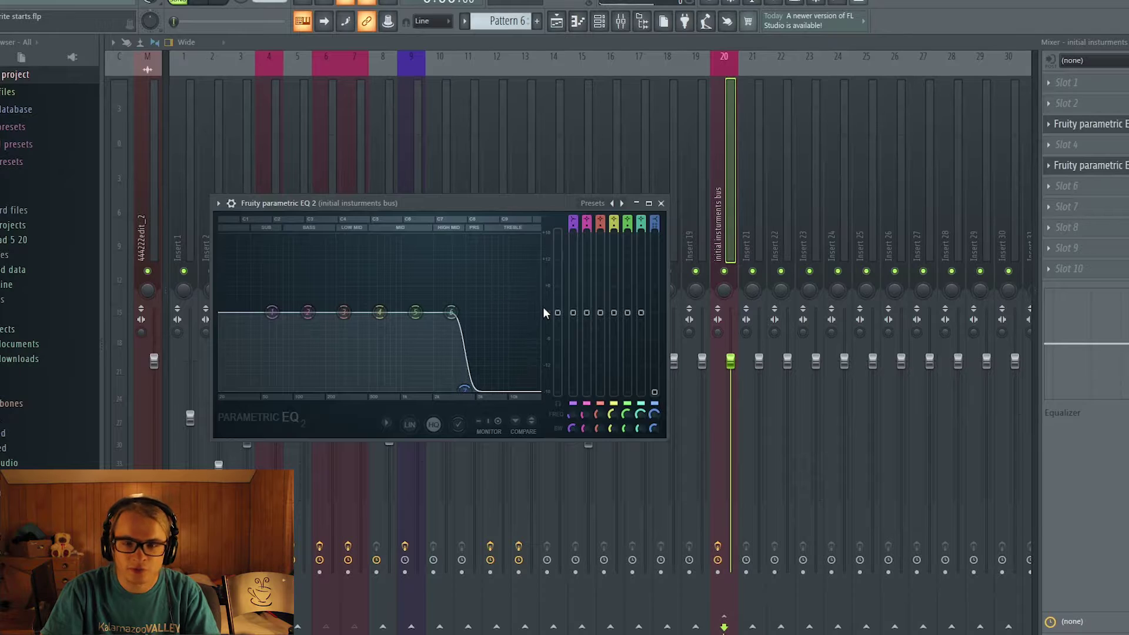
{"action": "left_click", "coordinate": [557, 23]}
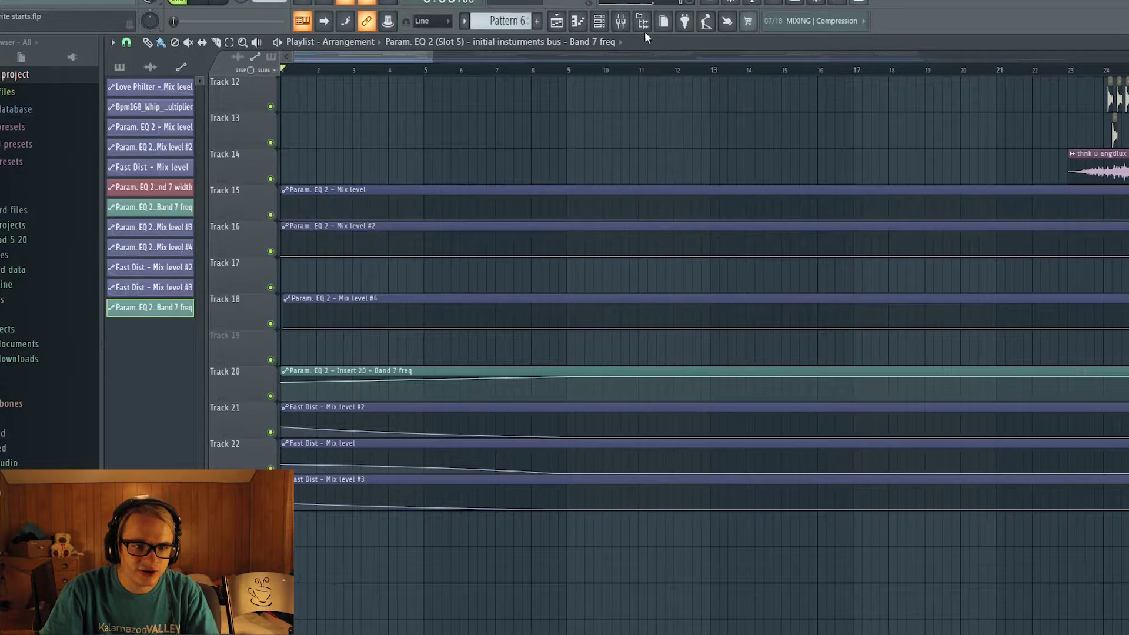
{"action": "left_click", "coordinate": [620, 22]}
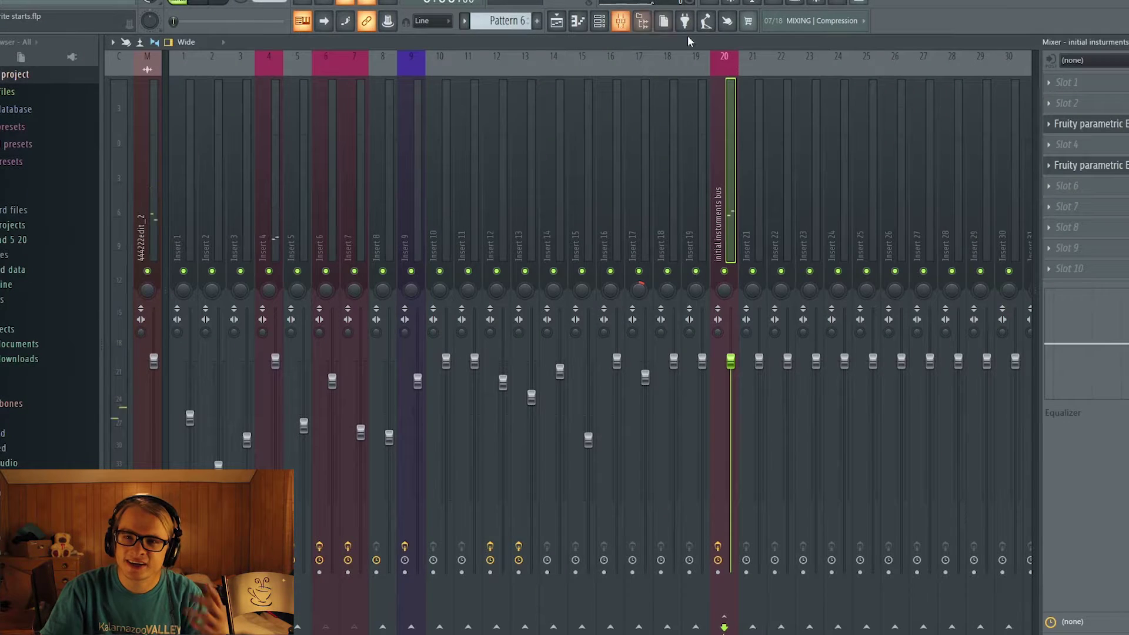
{"action": "left_click", "coordinate": [1086, 165]}
{"action": "left_click_drag", "start_coordinate": [453, 372], "coordinate": [521, 285]}
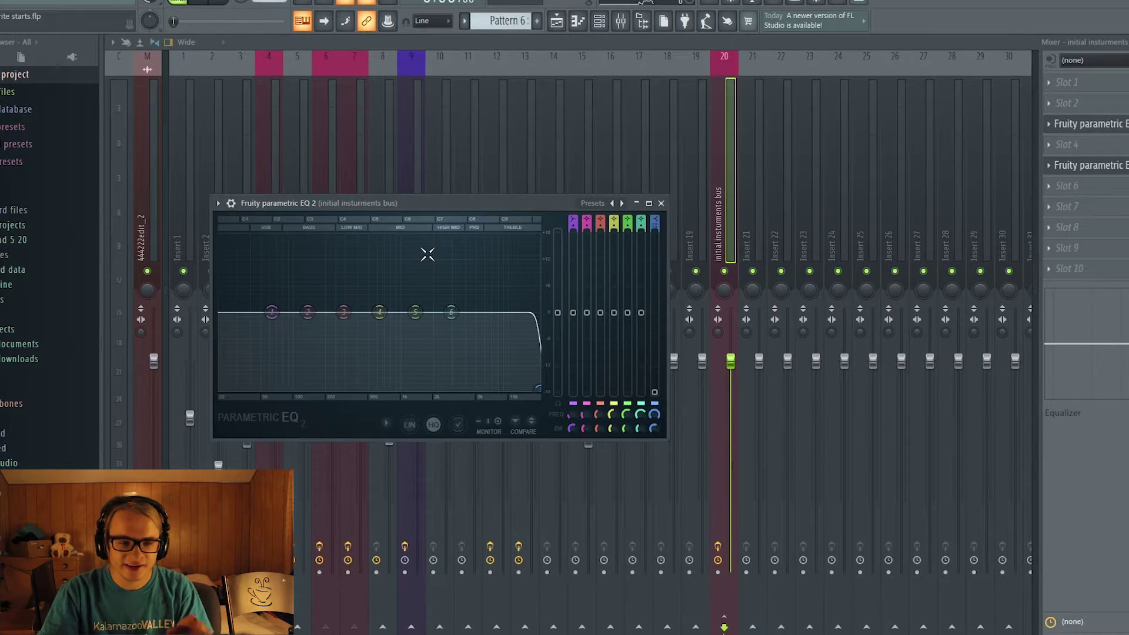
Examine the mix level automation around bars 21 to 43, and solo and select Insert 4 in the mixer.
{"action": "left_click", "coordinate": [556, 23]}
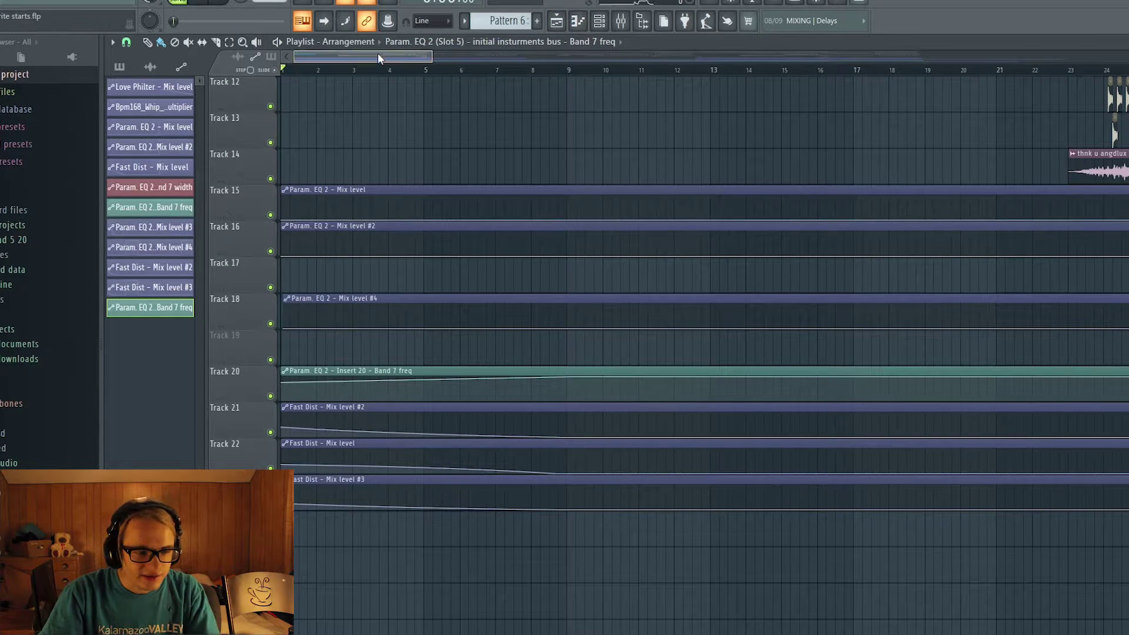
{"action": "left_click_drag", "start_coordinate": [378, 54], "coordinate": [485, 45]}
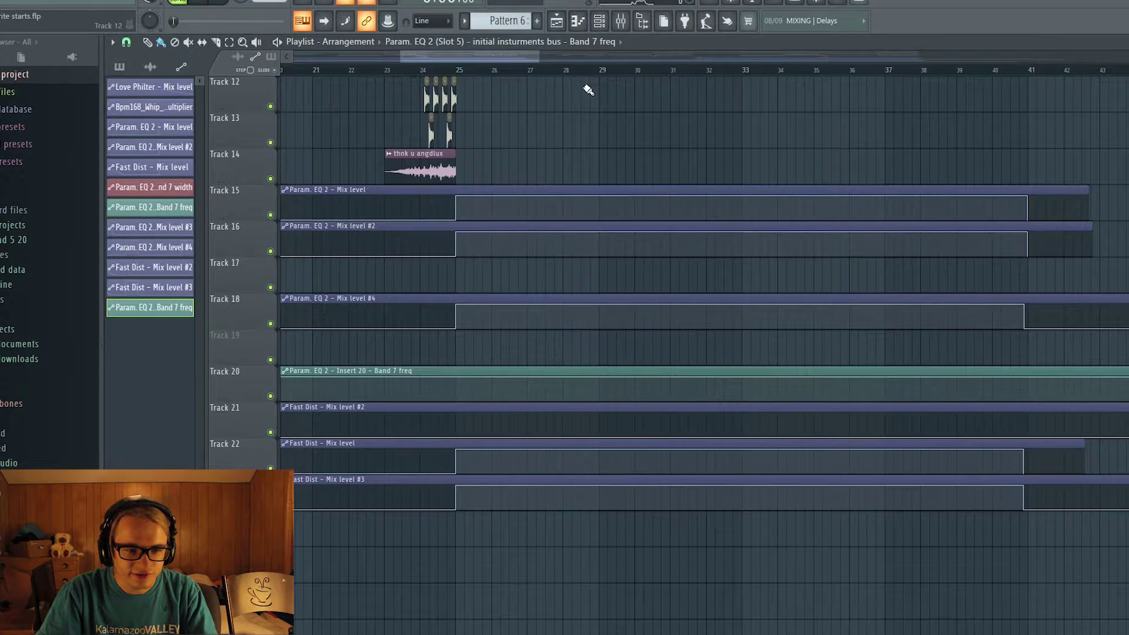
{"action": "left_click", "coordinate": [620, 21]}
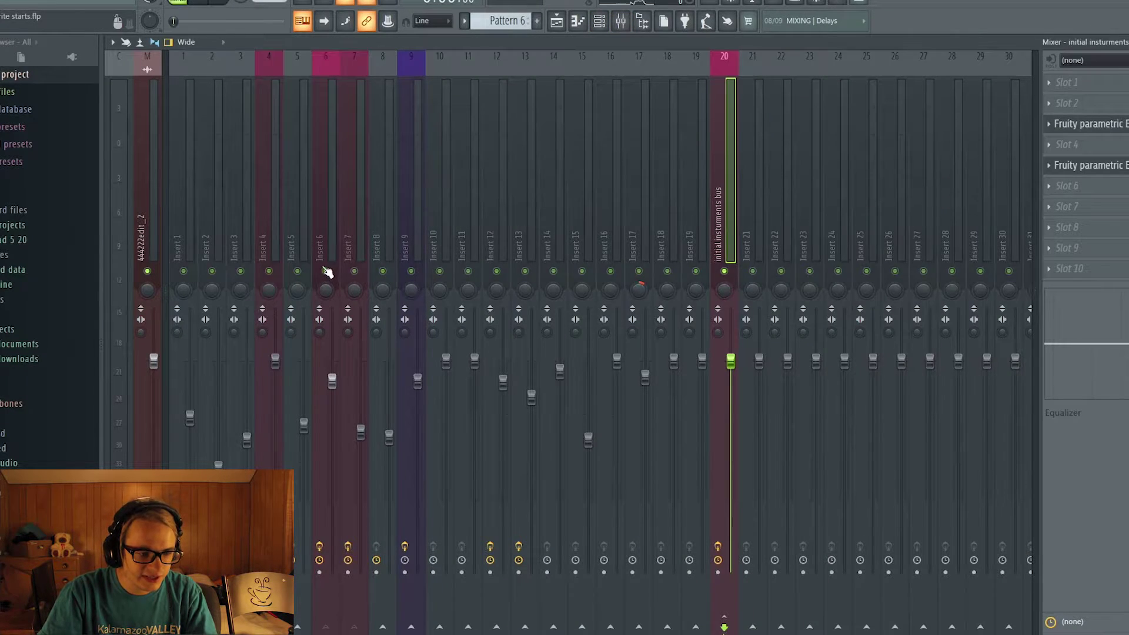
{"action": "right_click", "coordinate": [269, 272]}
{"action": "left_click", "coordinate": [278, 246]}
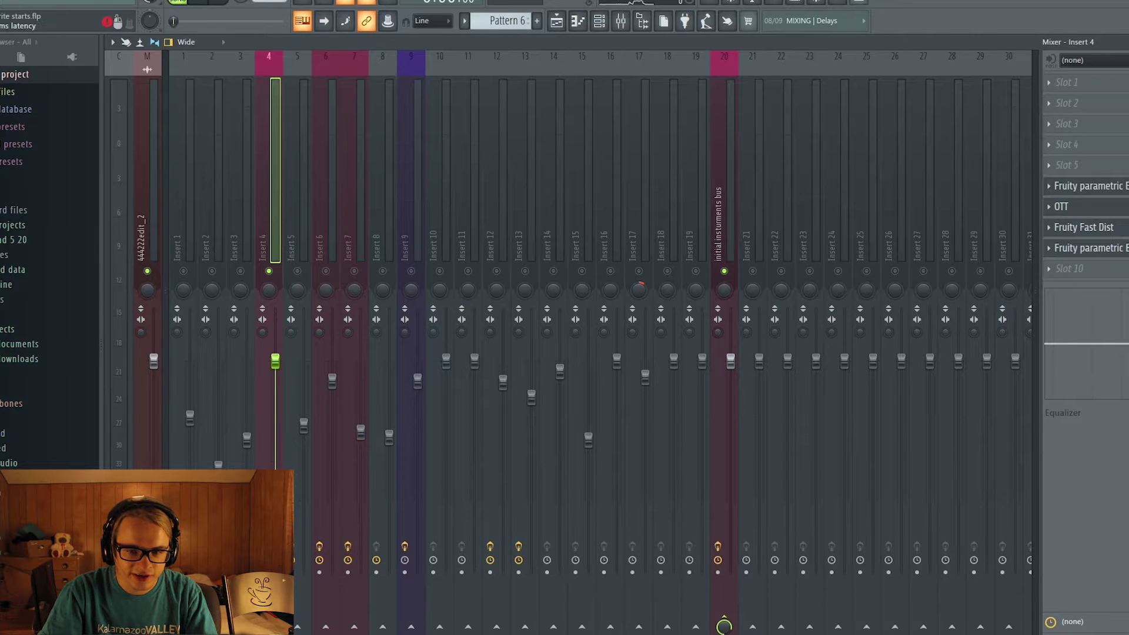
{"action": "left_click", "coordinate": [1084, 247]}
Check the effects on Insert 9 and view the slot 7 Parametric EQ 2 on Insert 7.
{"action": "left_click", "coordinate": [415, 80]}
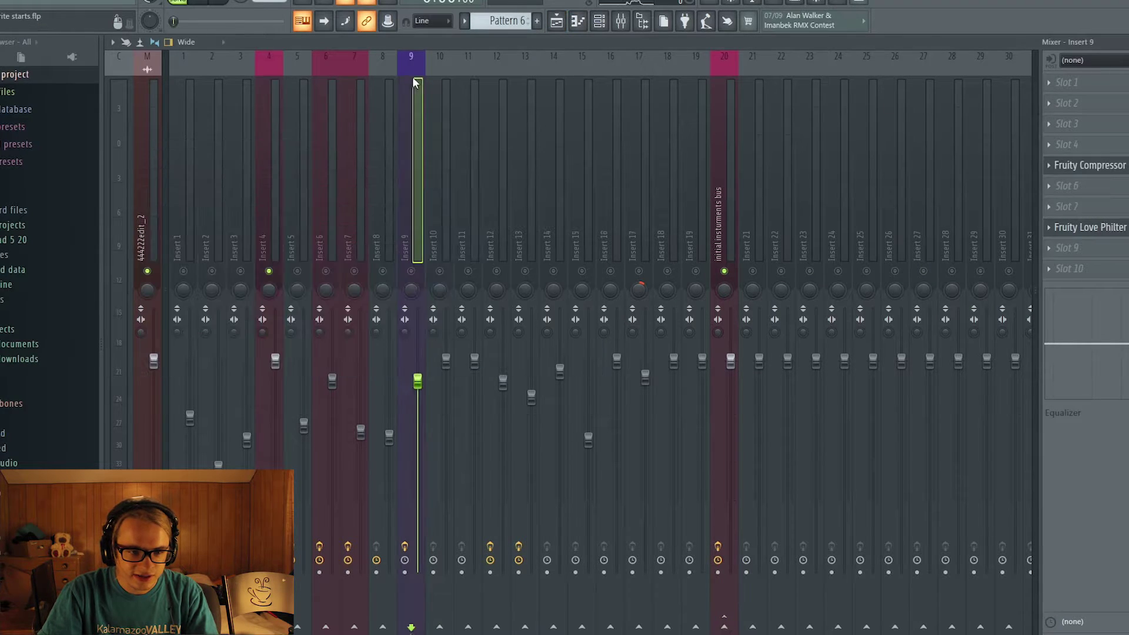
{"action": "left_click", "coordinate": [343, 117]}
{"action": "left_click", "coordinate": [1088, 209]}
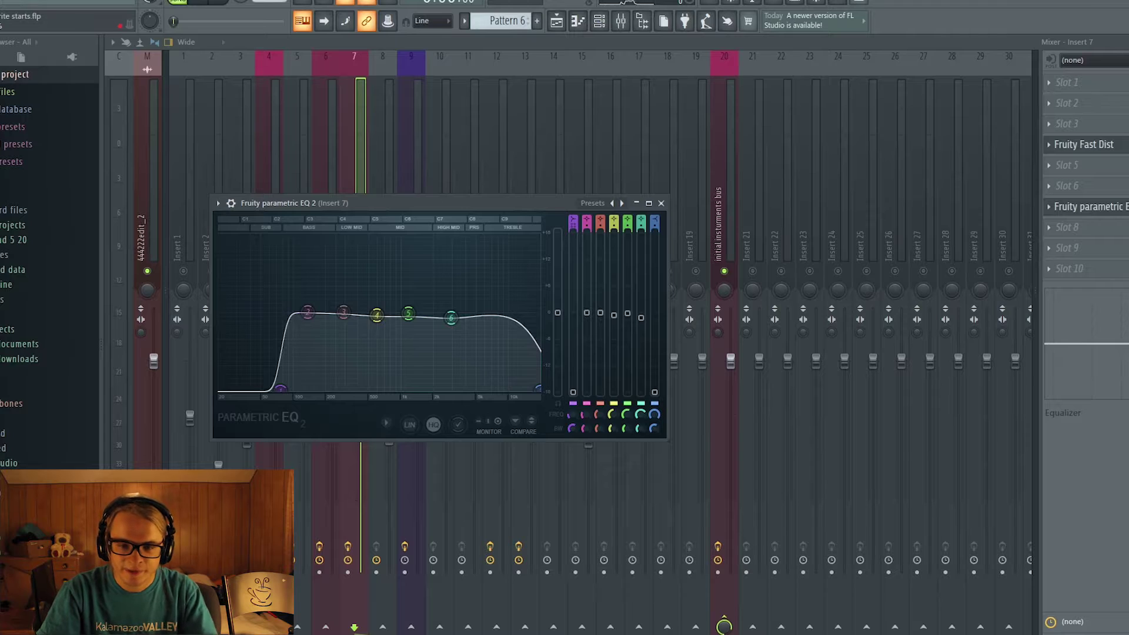
{"action": "left_click", "coordinate": [661, 202]}
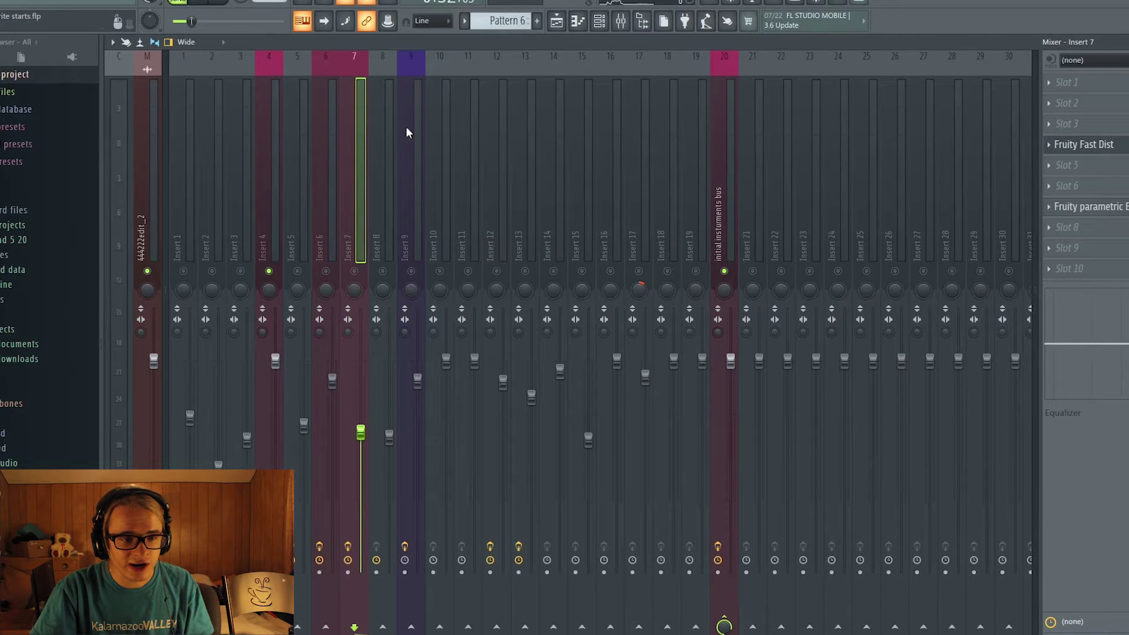
Flatten band 1 of Insert 7's slot 7 Parametric EQ 2, choose the Steep 8 order, and lower the band fully into a low cut.
{"action": "left_click", "coordinate": [1126, 210]}
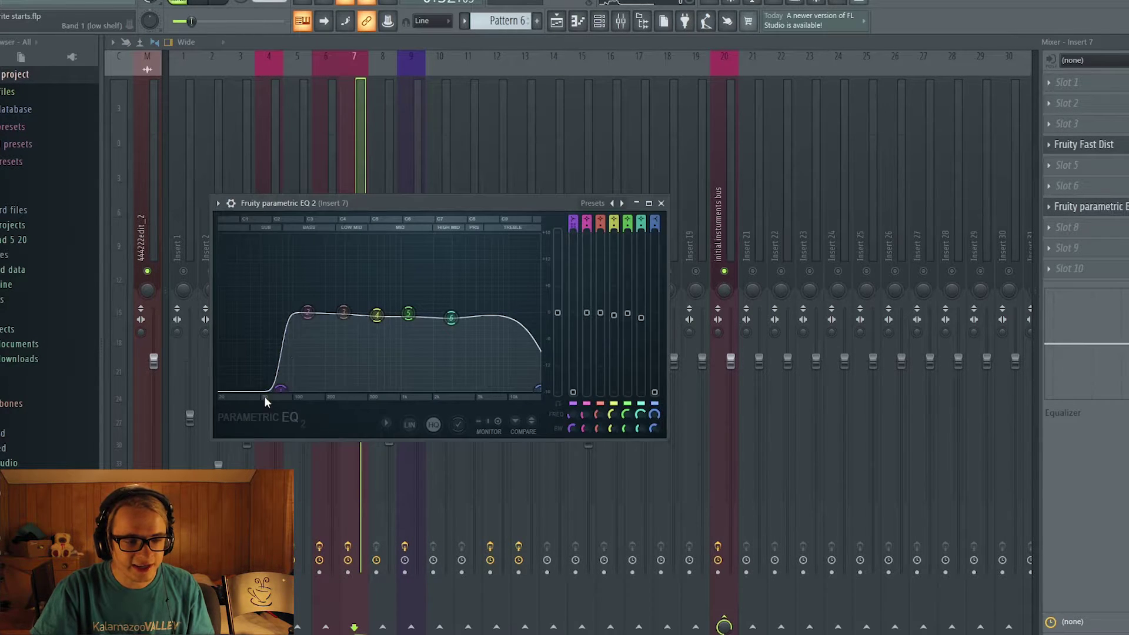
{"action": "left_click_drag", "start_coordinate": [280, 388], "coordinate": [275, 314]}
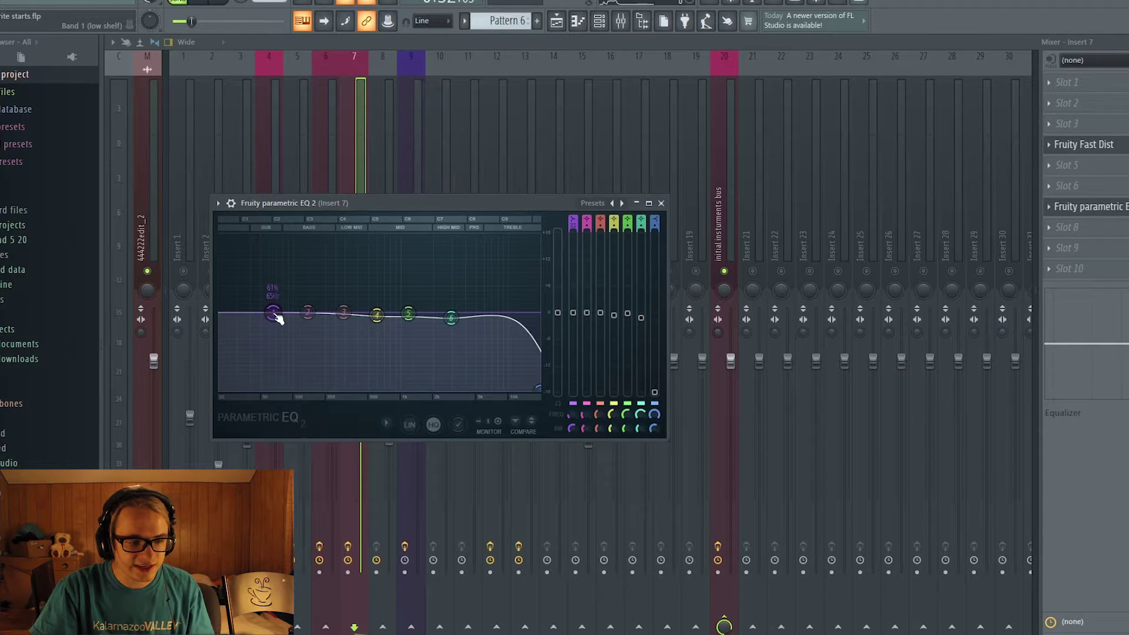
{"action": "right_click", "coordinate": [273, 312]}
{"action": "mouse_move", "coordinate": [297, 348]}
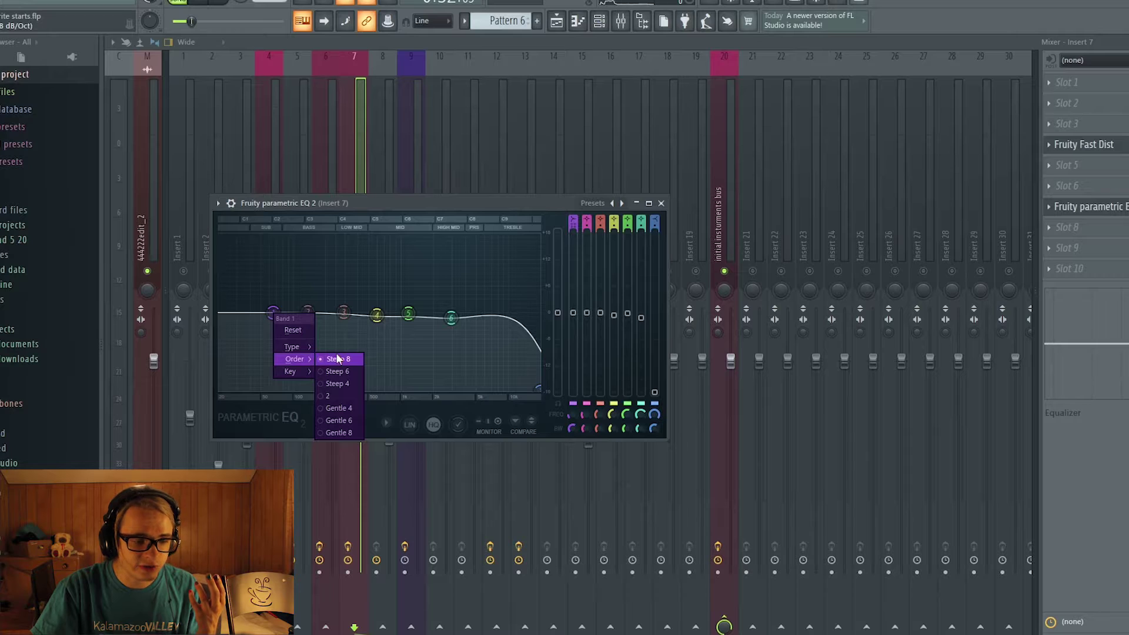
{"action": "left_click", "coordinate": [338, 359]}
{"action": "left_click_drag", "start_coordinate": [273, 312], "coordinate": [280, 388]}
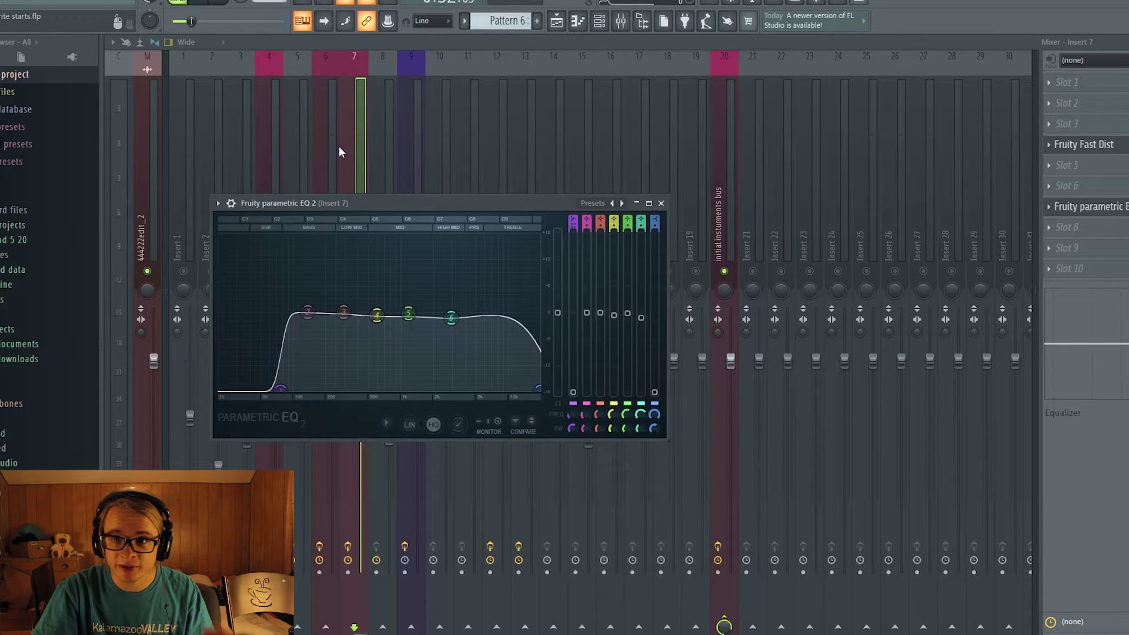
Show the automation options for Insert 7's slot 7 EQ mix level and examine the Mix level clips on Tracks 15 to 23.
{"action": "left_click", "coordinate": [566, 21]}
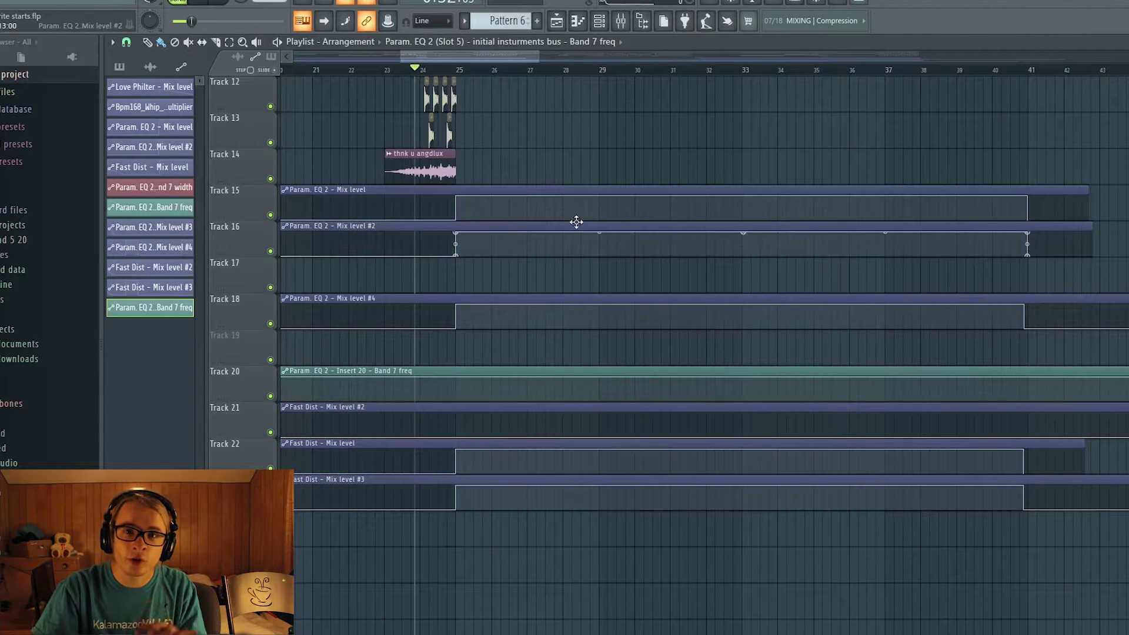
{"action": "mouse_move", "coordinate": [595, 188]}
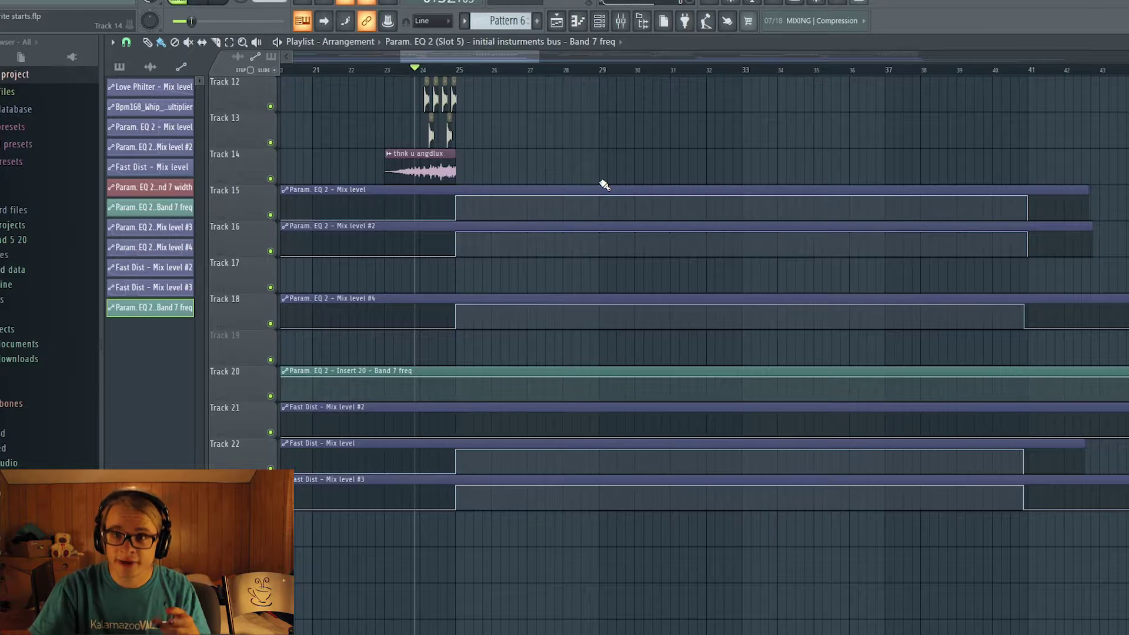
{"action": "left_click", "coordinate": [621, 21]}
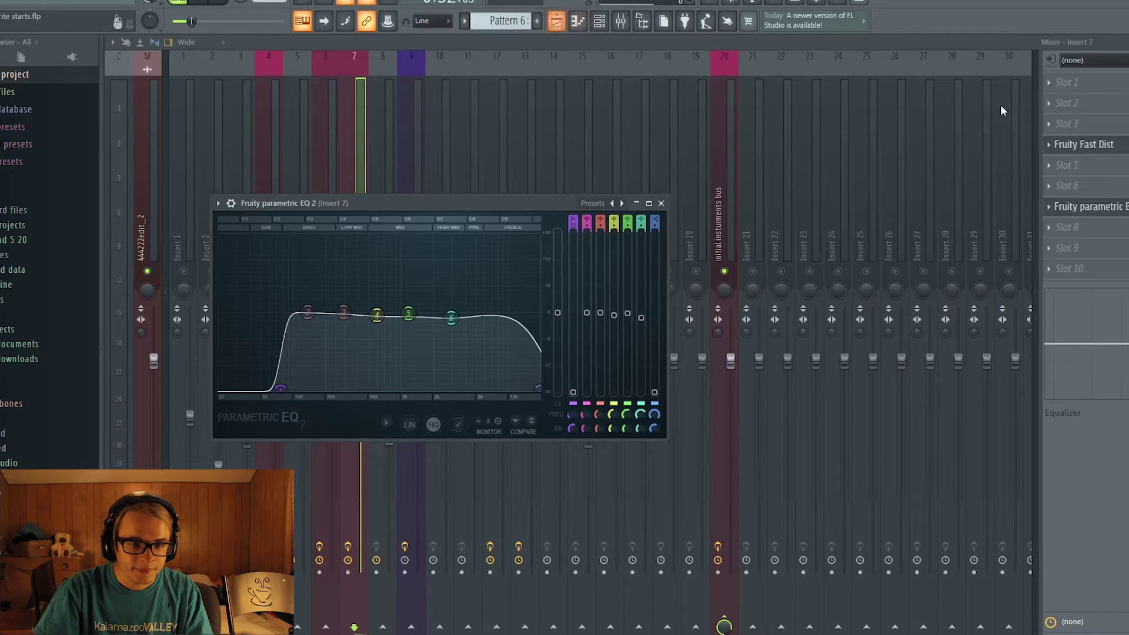
{"action": "right_click", "coordinate": [1125, 208]}
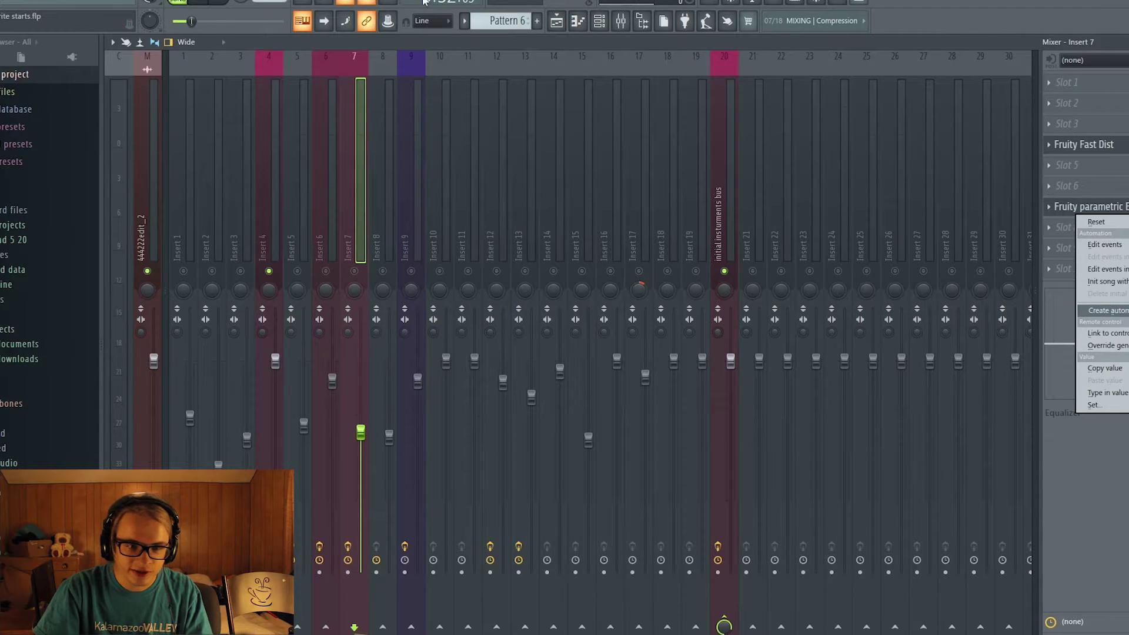
{"action": "left_click", "coordinate": [563, 21]}
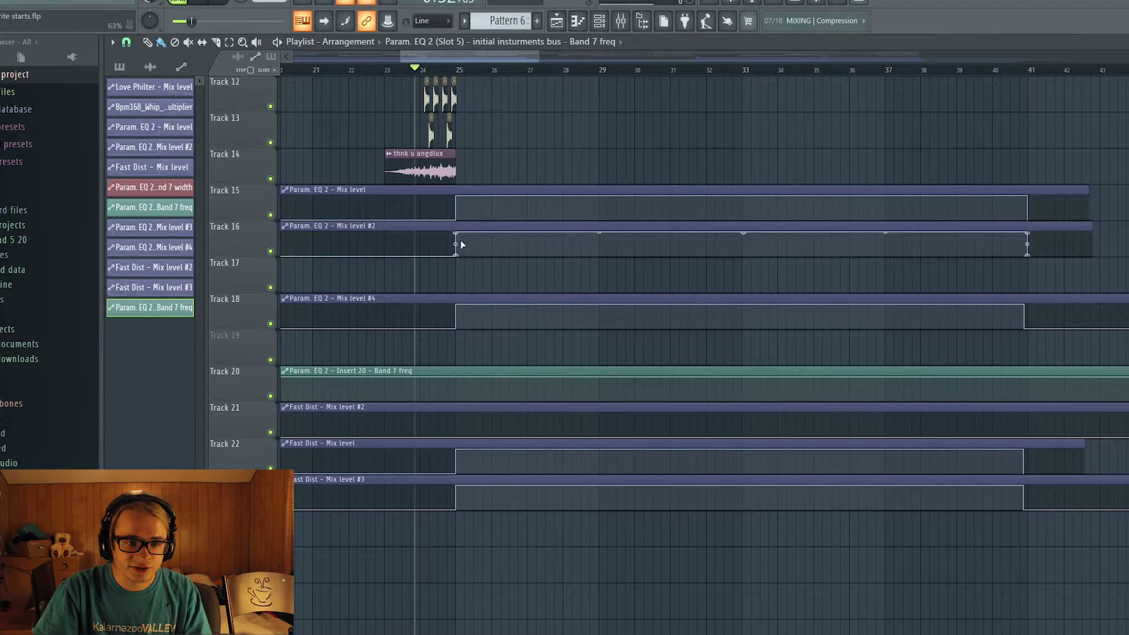
{"action": "scroll", "coordinate": [878, 325], "scroll_direction": "up", "scroll_amount": 5}
{"action": "scroll", "coordinate": [898, 340], "scroll_direction": "down", "scroll_amount": 6}
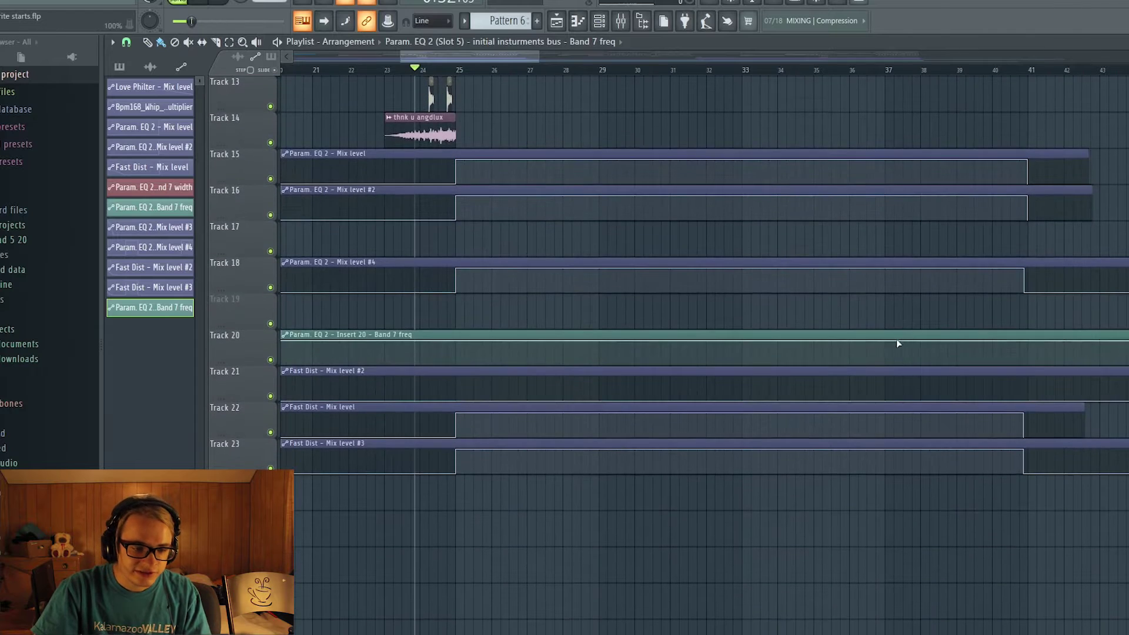
View the slot 8 Parametric EQ 2 on Insert 12 and the Parametric EQ 2 on Insert 3.
{"action": "left_click", "coordinate": [621, 22]}
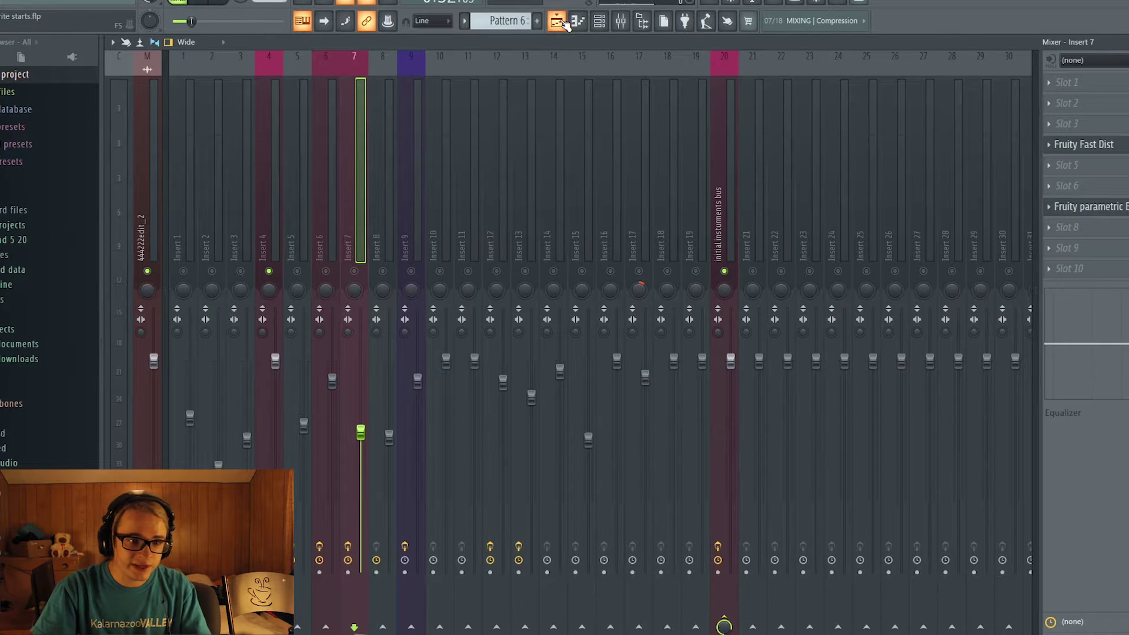
{"action": "key", "text": "F9"}
{"action": "key", "text": "F9"}
{"action": "left_click", "coordinate": [499, 206]}
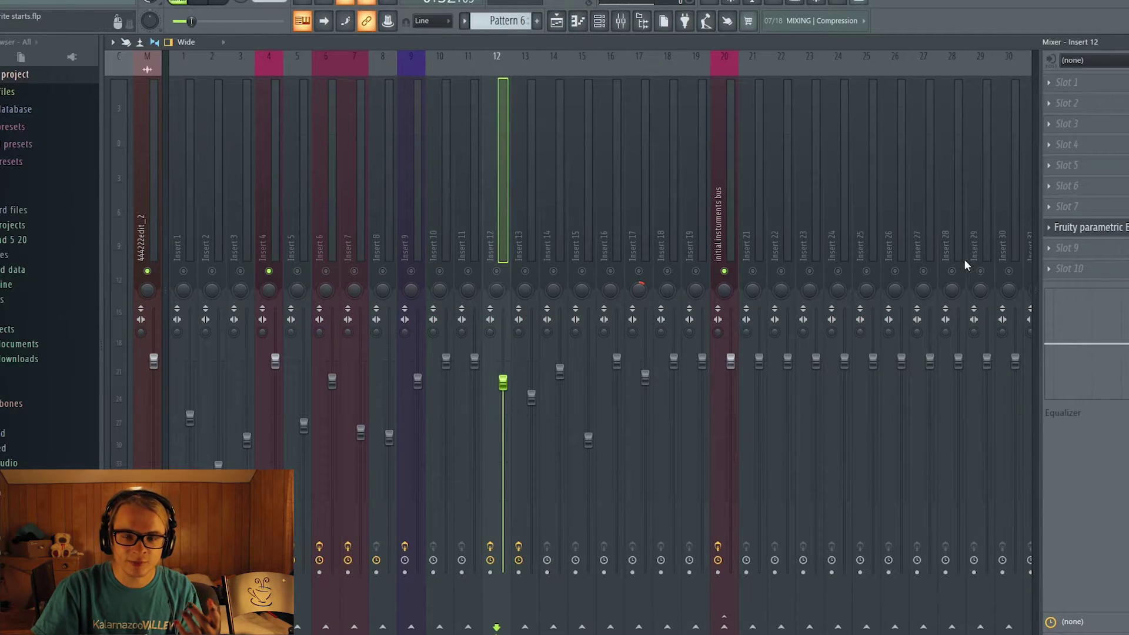
{"action": "left_click", "coordinate": [1100, 230]}
{"action": "left_click", "coordinate": [246, 86]}
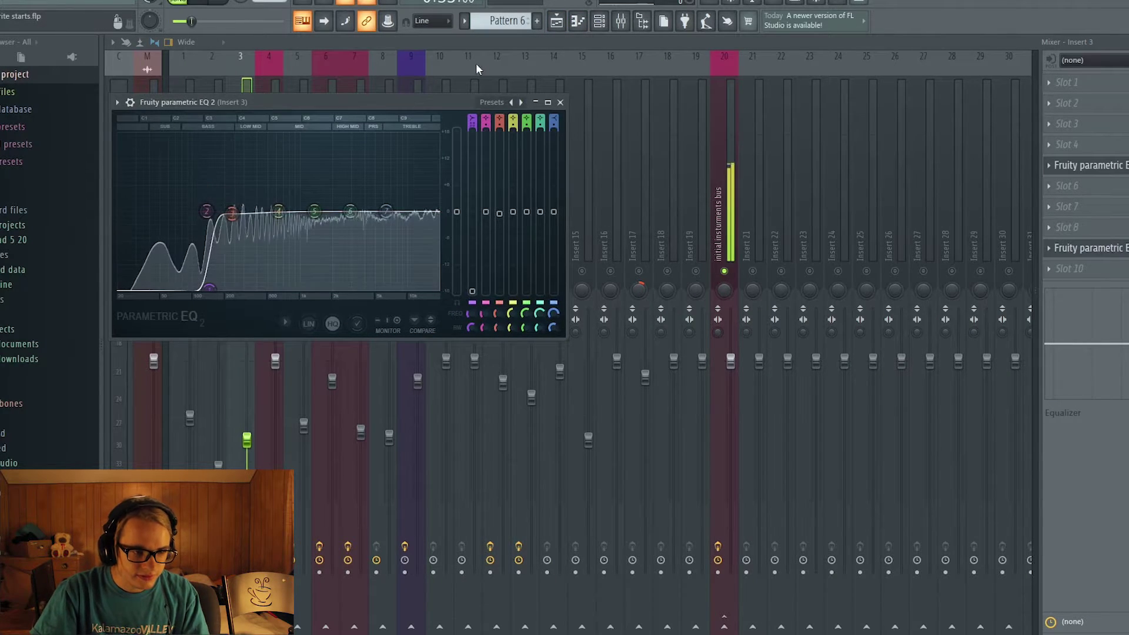
Play the song from just before bar 33 and view Insert 4's slot 6 Parametric EQ 2.
{"action": "left_click", "coordinate": [554, 22]}
{"action": "left_click", "coordinate": [730, 65]}
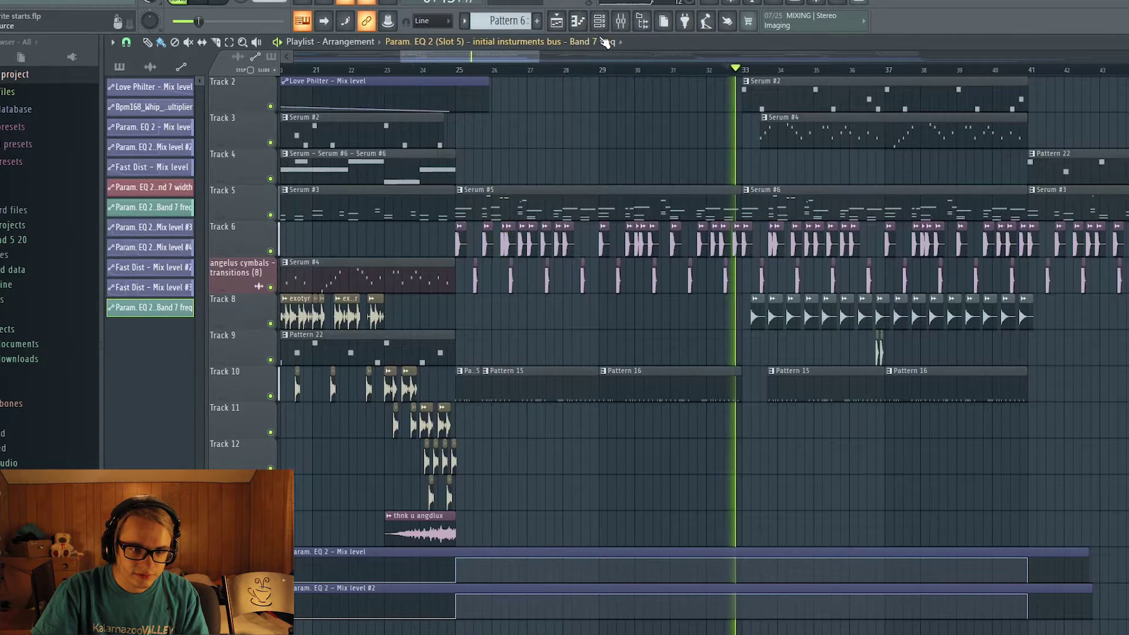
{"action": "left_click", "coordinate": [620, 21]}
{"action": "left_click", "coordinate": [271, 183]}
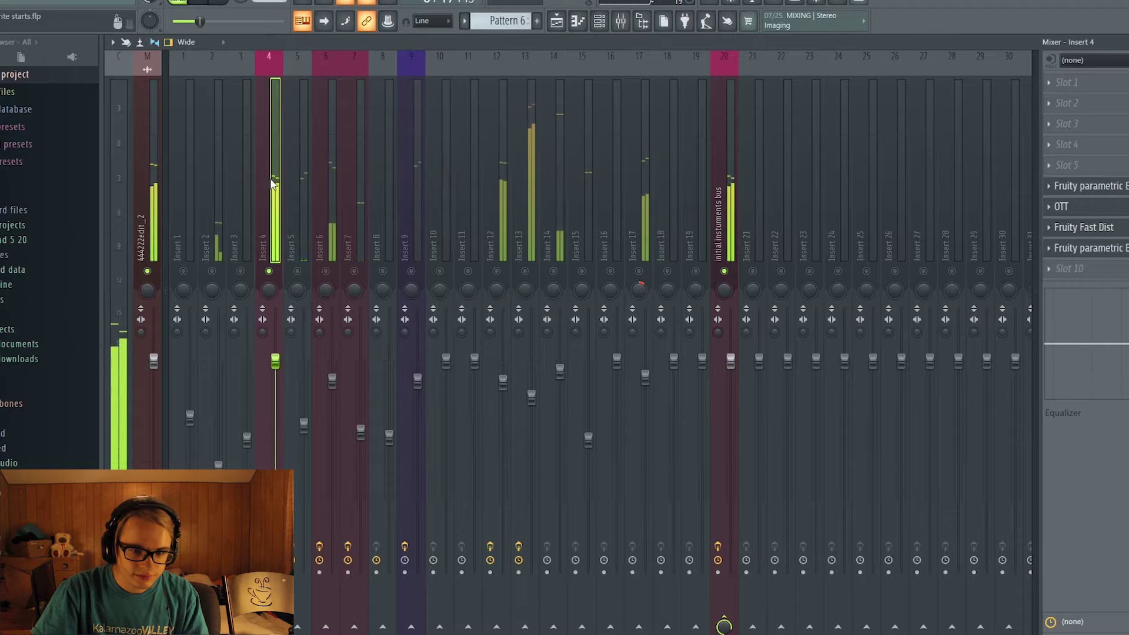
{"action": "left_click", "coordinate": [1058, 186]}
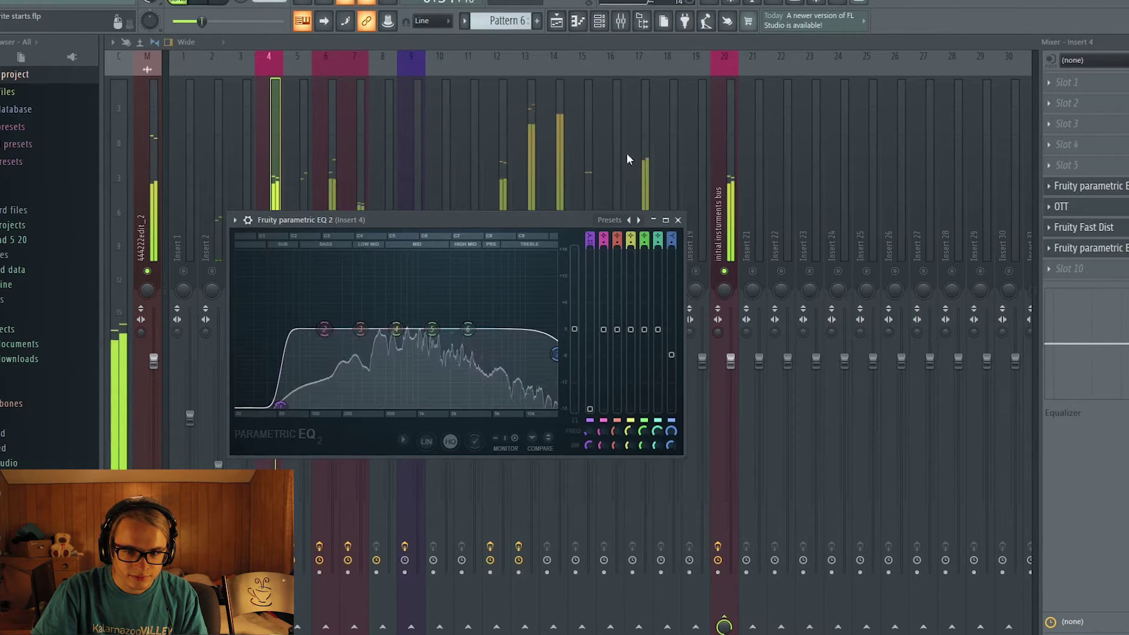
Play the intro from the start of the song and follow the EQ and Fast Dist automation clips in the playlist.
{"action": "left_click", "coordinate": [577, 21]}
{"action": "left_click", "coordinate": [556, 21]}
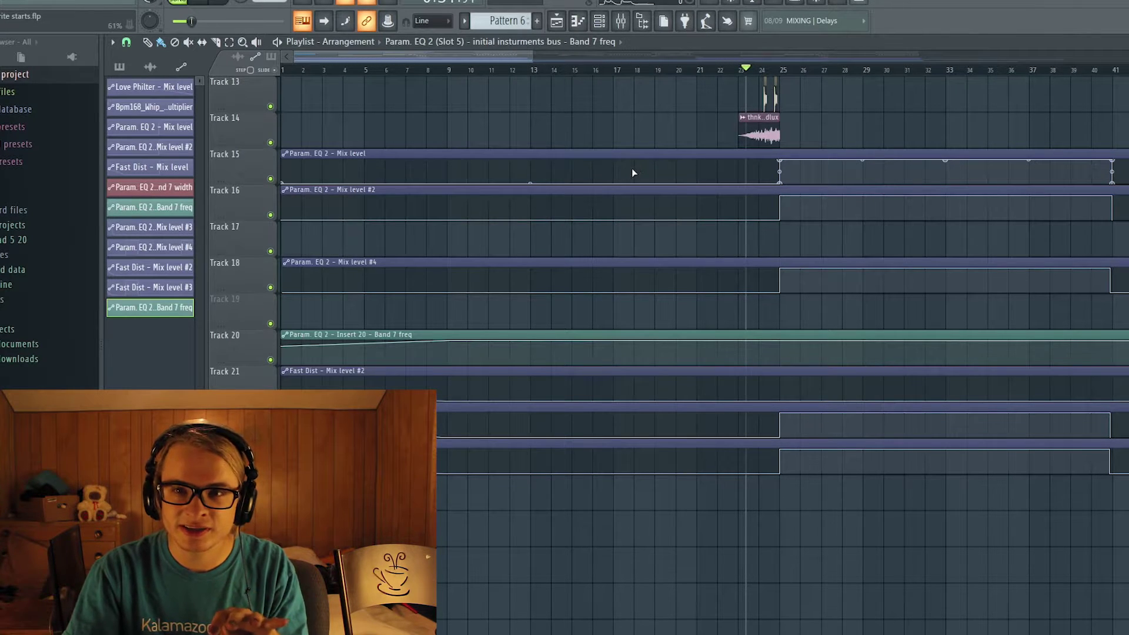
{"action": "left_click", "coordinate": [289, 69]}
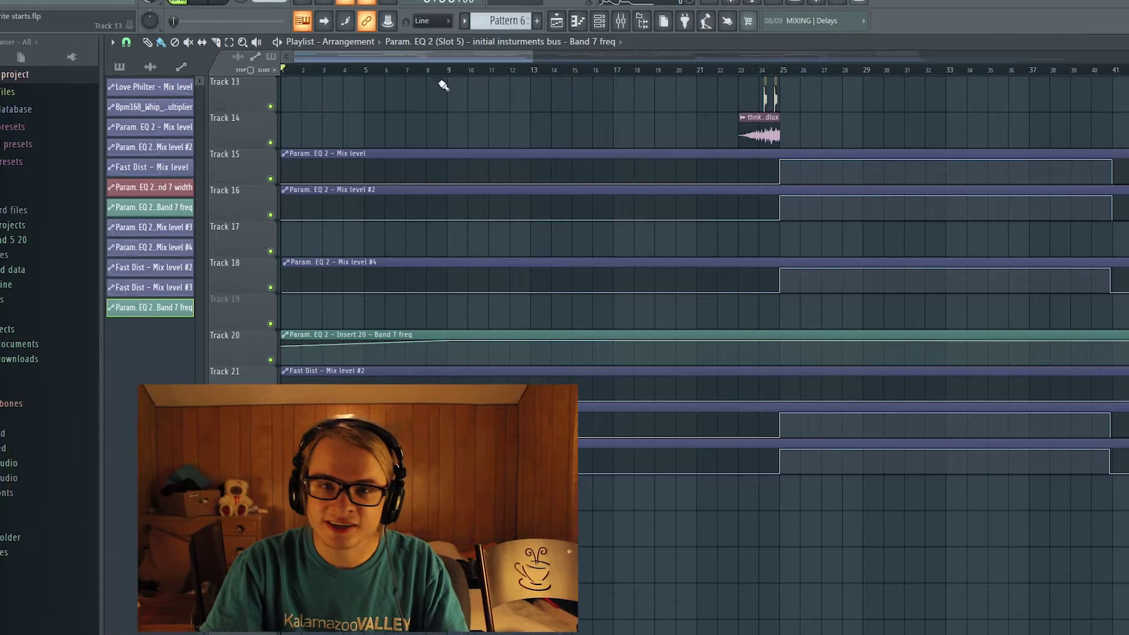
{"action": "left_click", "coordinate": [620, 20]}
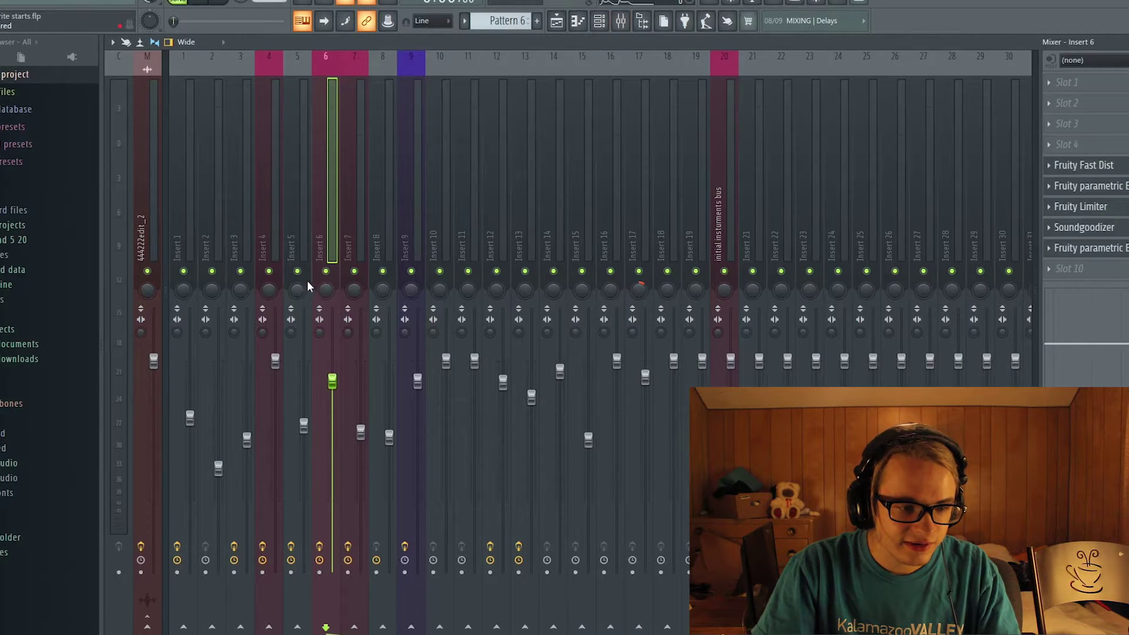
{"action": "key", "text": "space"}
{"action": "key", "text": "F5"}
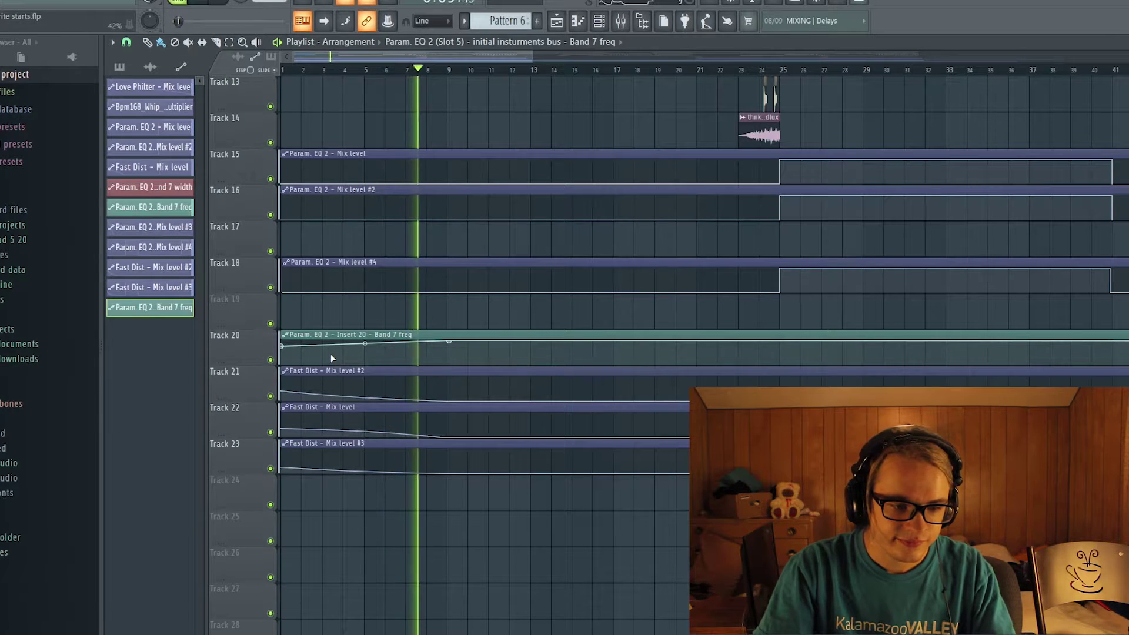
{"action": "key", "text": "space"}
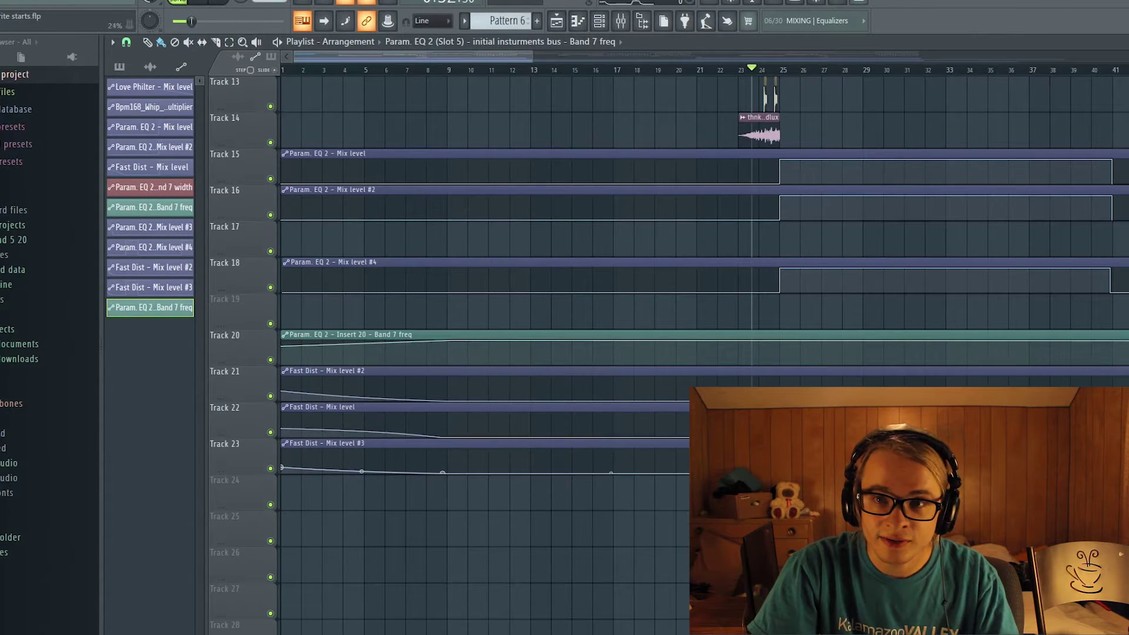
View the slot 5 Fruity Fast Dist on Insert 6 in the mixer.
{"action": "left_click", "coordinate": [620, 22]}
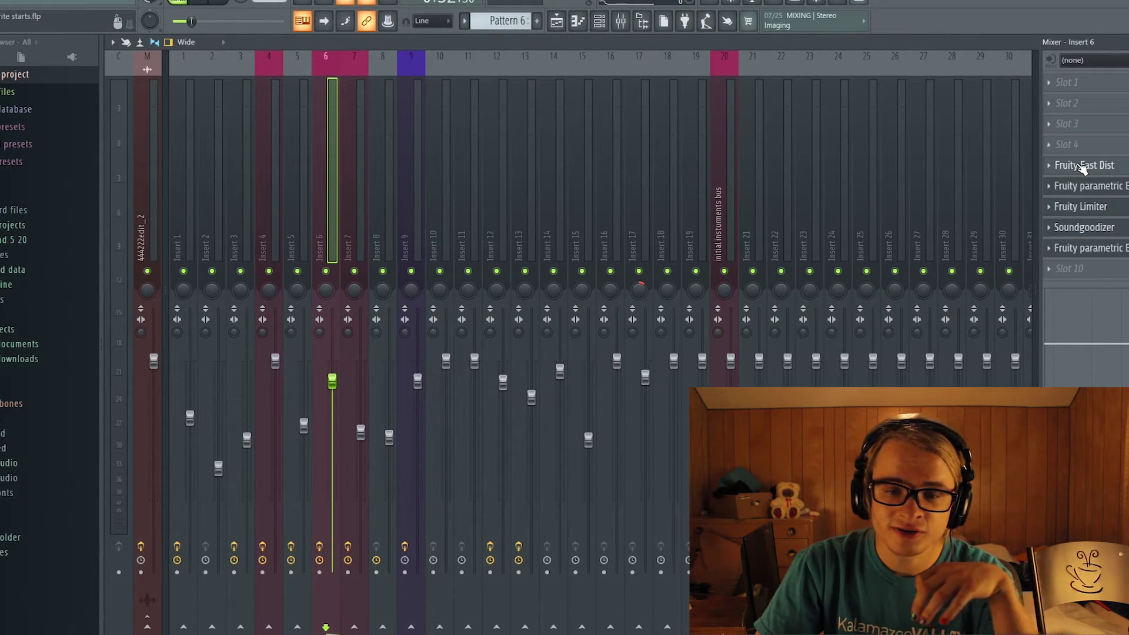
{"action": "left_click", "coordinate": [1082, 167]}
{"action": "left_click", "coordinate": [1050, 169]}
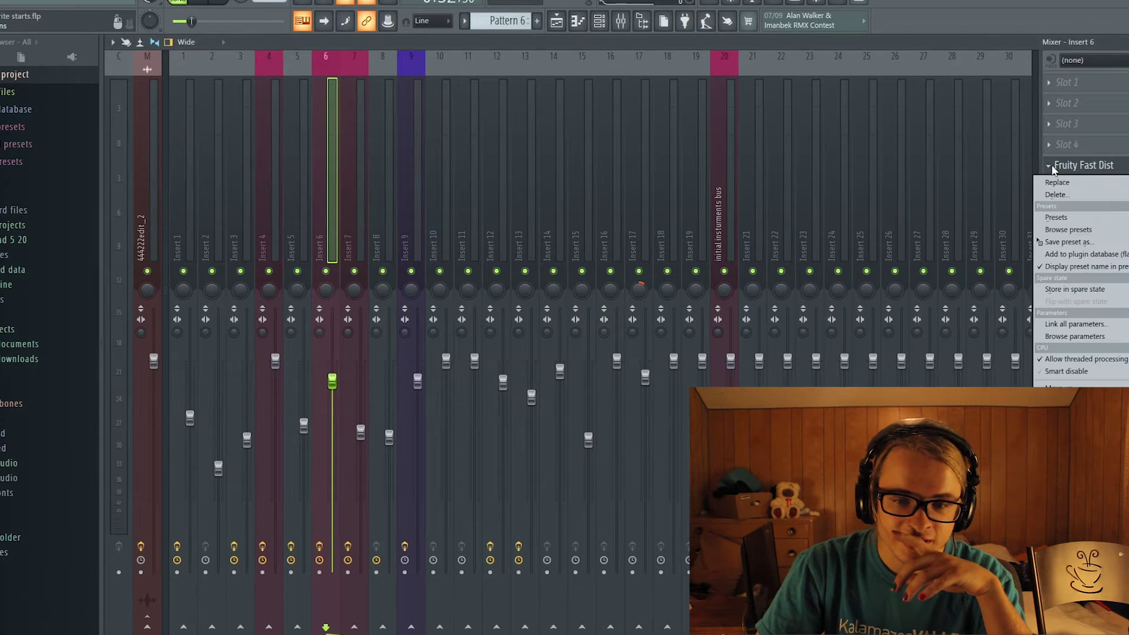
{"action": "left_click", "coordinate": [1071, 167]}
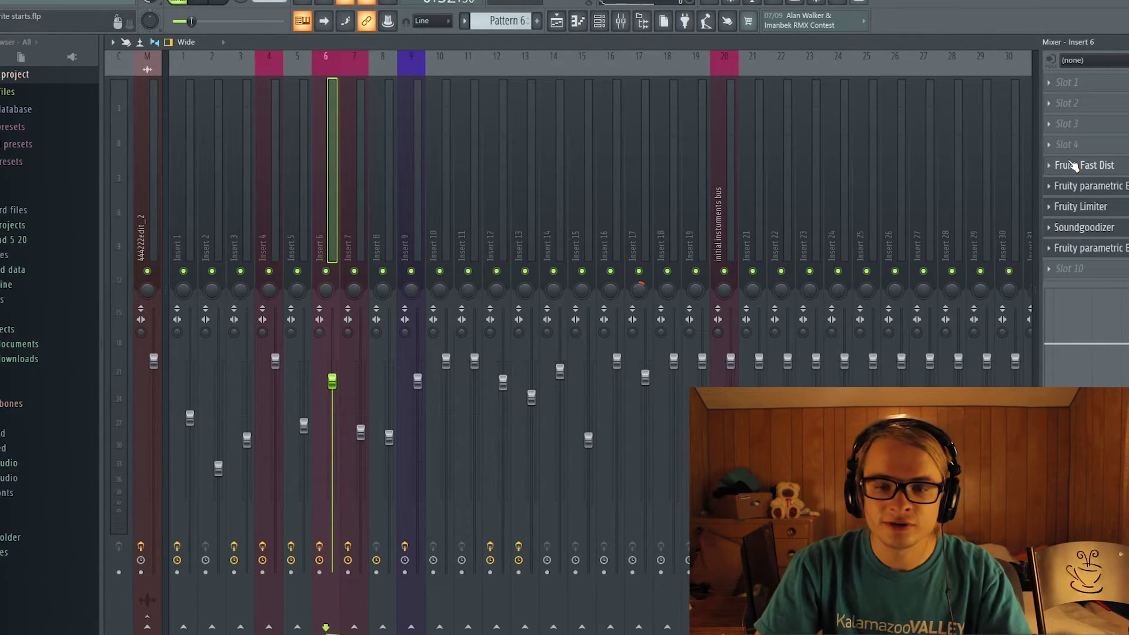
{"action": "left_click", "coordinate": [1073, 167]}
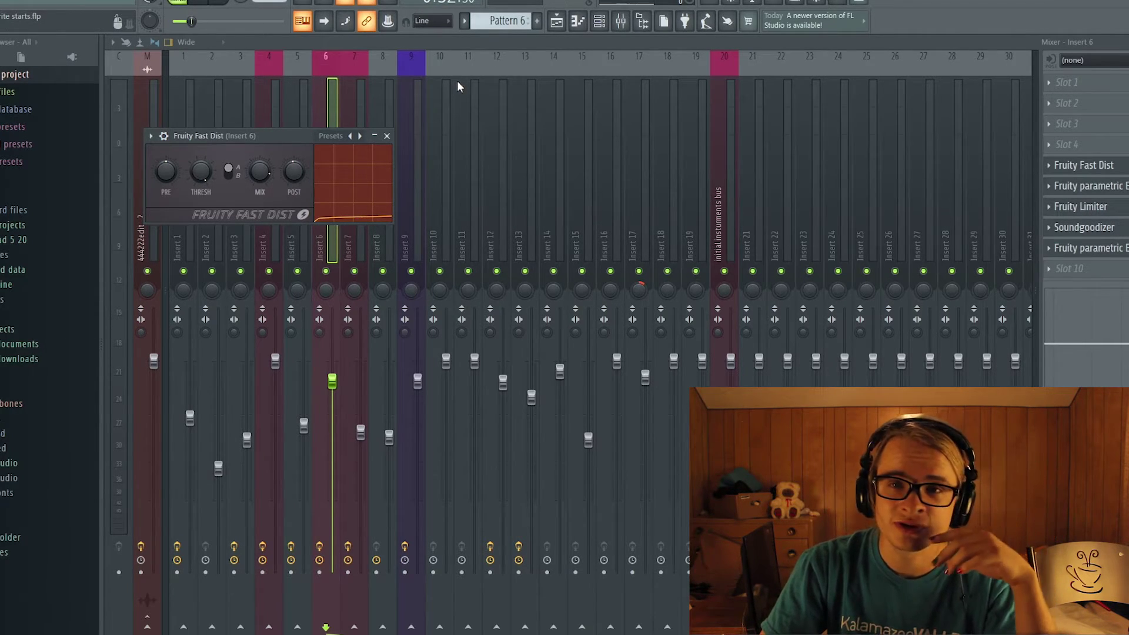
Solo Inserts 6 and 7 with the initial instruments bus and play the song from about bar 18.
{"action": "left_click", "coordinate": [564, 21]}
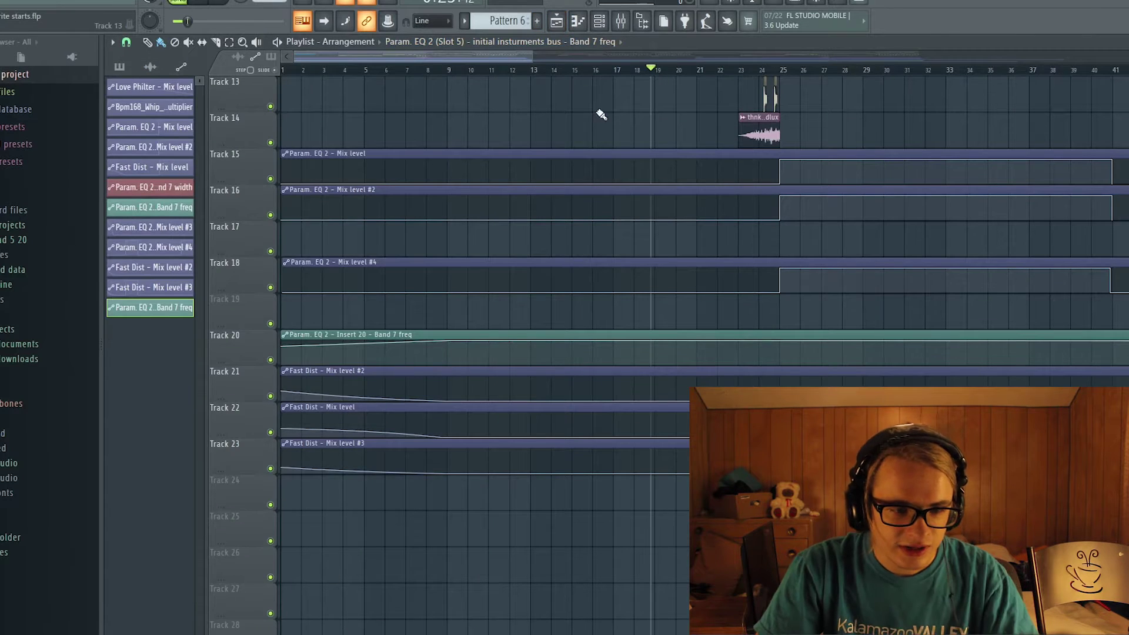
{"action": "left_click", "coordinate": [620, 23]}
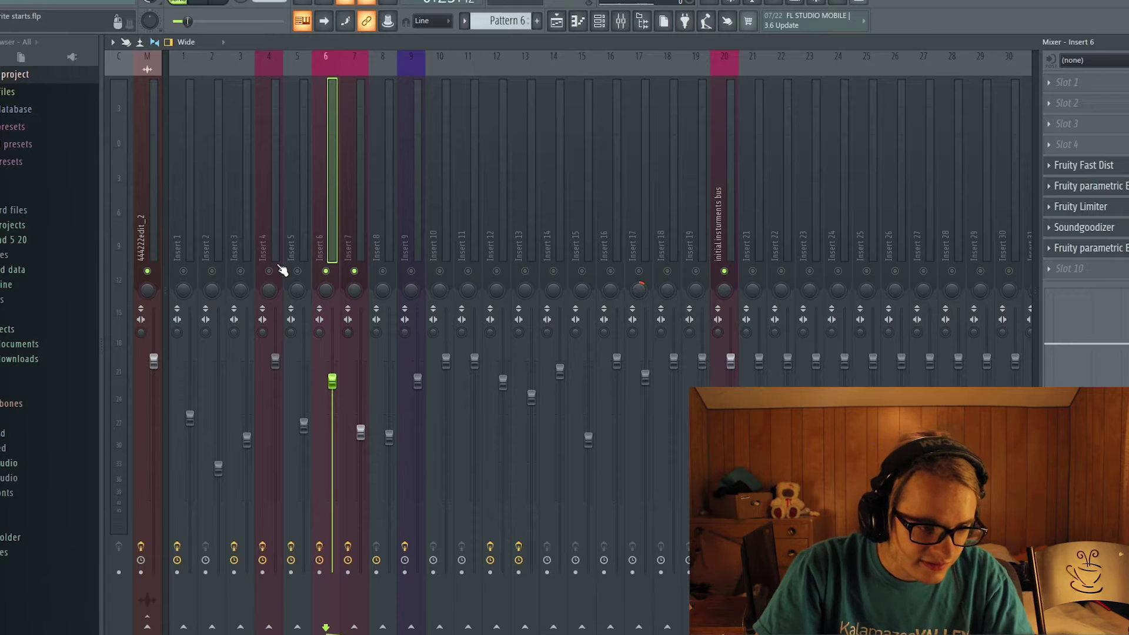
{"action": "left_click", "coordinate": [556, 22]}
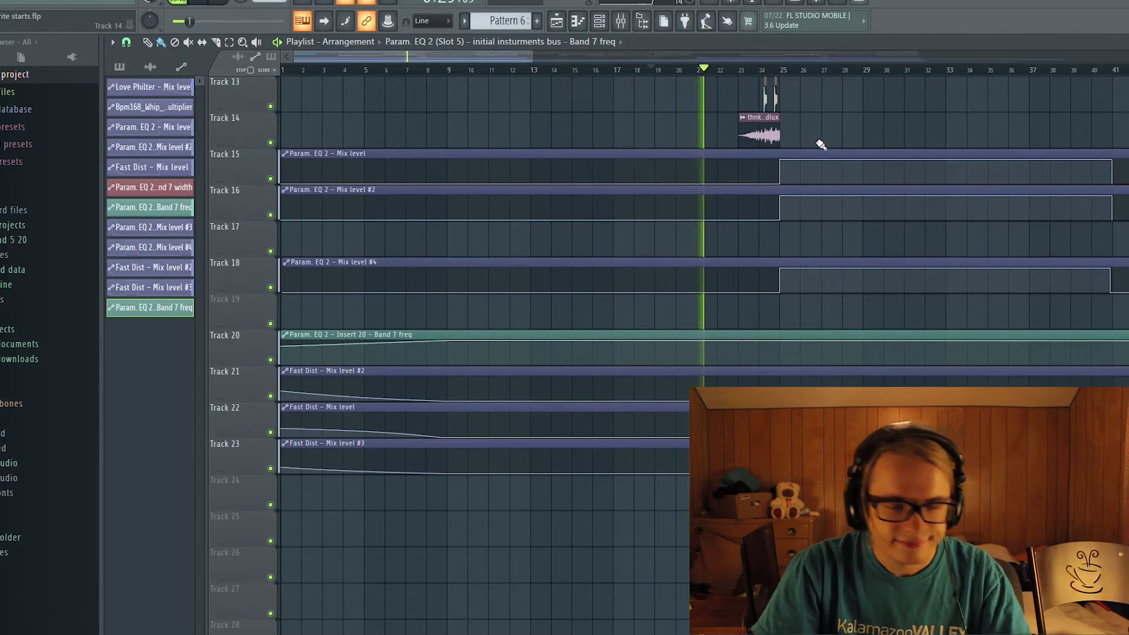
Follow playback into the drop at bar 25 in the playlist and check the mixer levels with Insert 4 soloed.
{"action": "scroll", "coordinate": [817, 258], "scroll_direction": "up", "scroll_amount": 4}
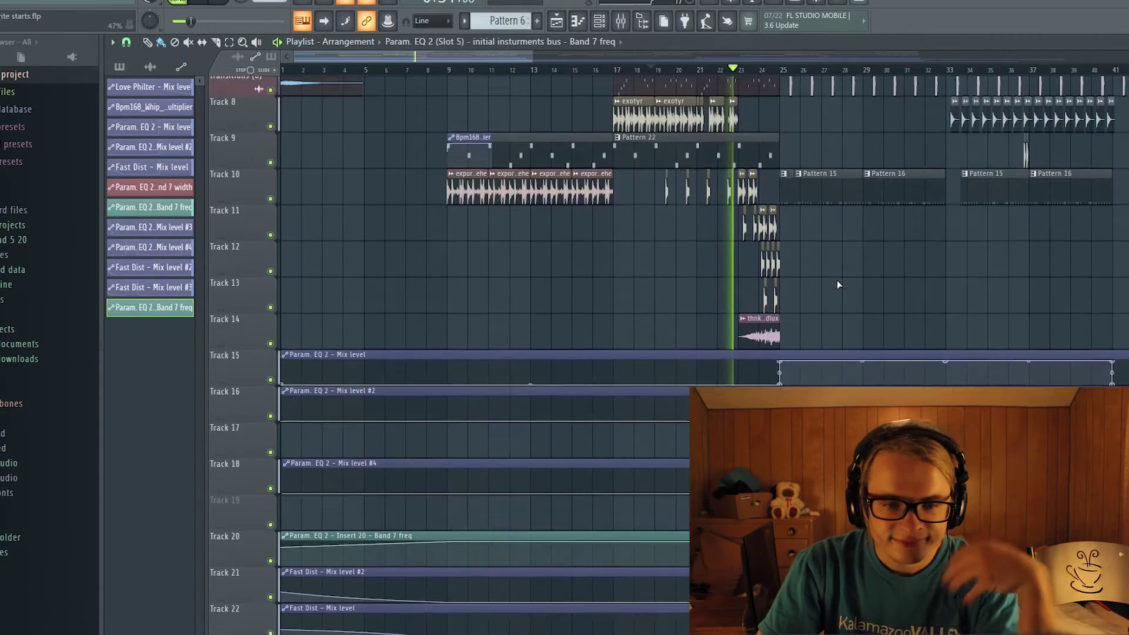
{"action": "scroll", "coordinate": [840, 284], "scroll_direction": "up", "scroll_amount": 1}
{"action": "scroll", "coordinate": [837, 291], "scroll_direction": "down", "scroll_amount": 3}
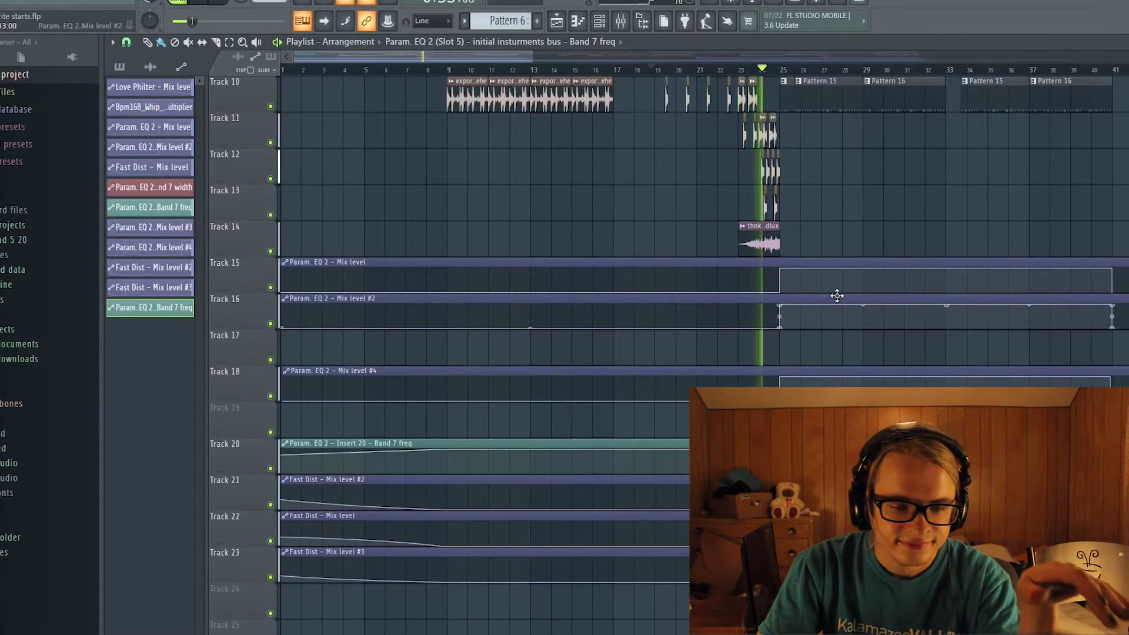
{"action": "scroll", "coordinate": [839, 301], "scroll_direction": "up", "scroll_amount": 4}
{"action": "scroll", "coordinate": [844, 297], "scroll_direction": "down", "scroll_amount": 1}
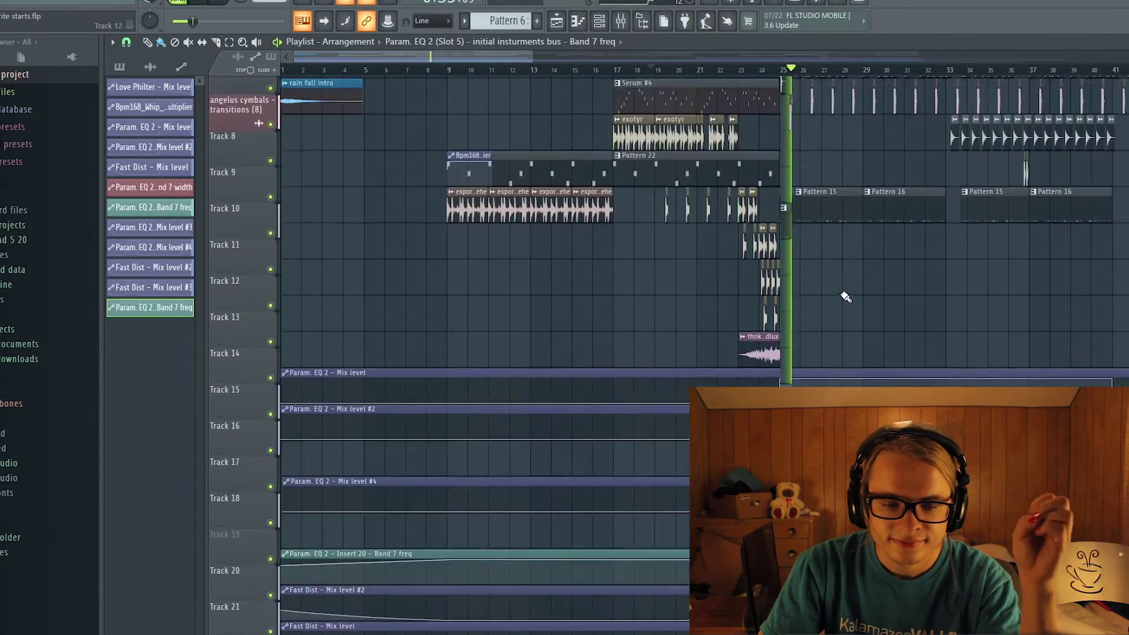
{"action": "scroll", "coordinate": [845, 296], "scroll_direction": "down", "scroll_amount": 3}
{"action": "left_click", "coordinate": [620, 21]}
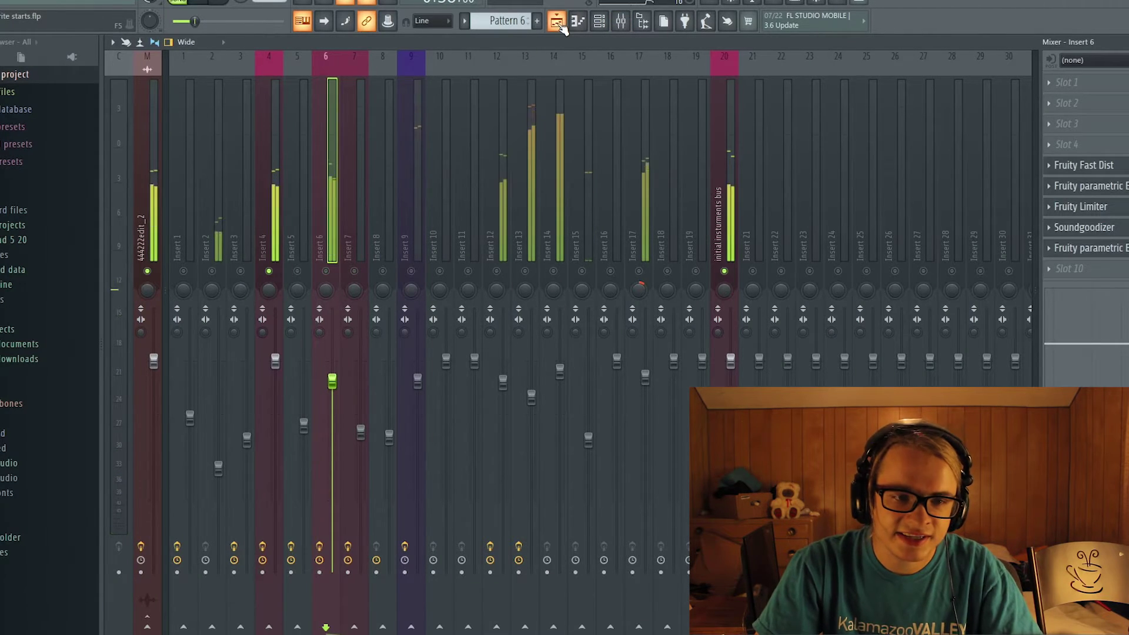
{"action": "left_click", "coordinate": [556, 21]}
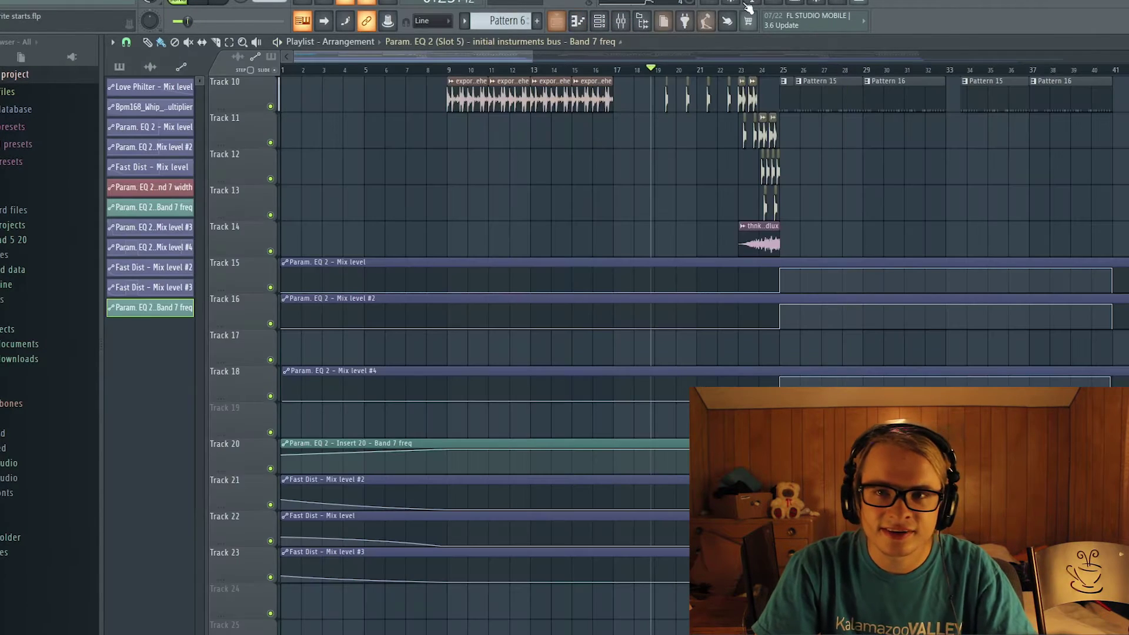
Play the transition into the drop from about bar 24 and view the clips on Tracks 1 to 16.
{"action": "left_click", "coordinate": [758, 70]}
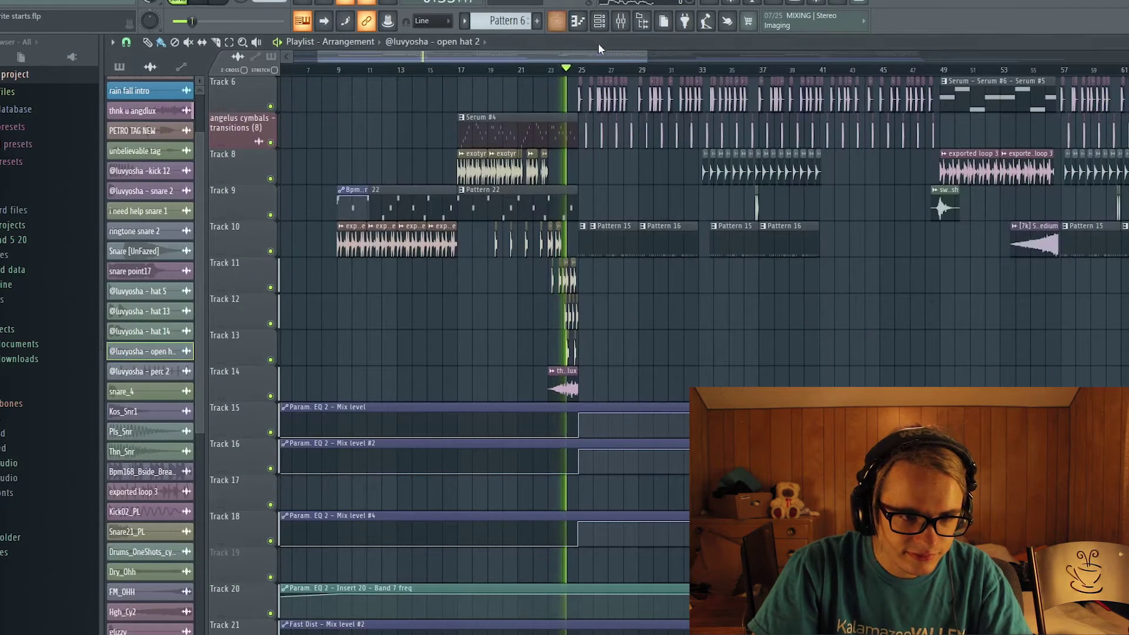
{"action": "scroll", "coordinate": [447, 264], "scroll_direction": "up", "scroll_amount": 5}
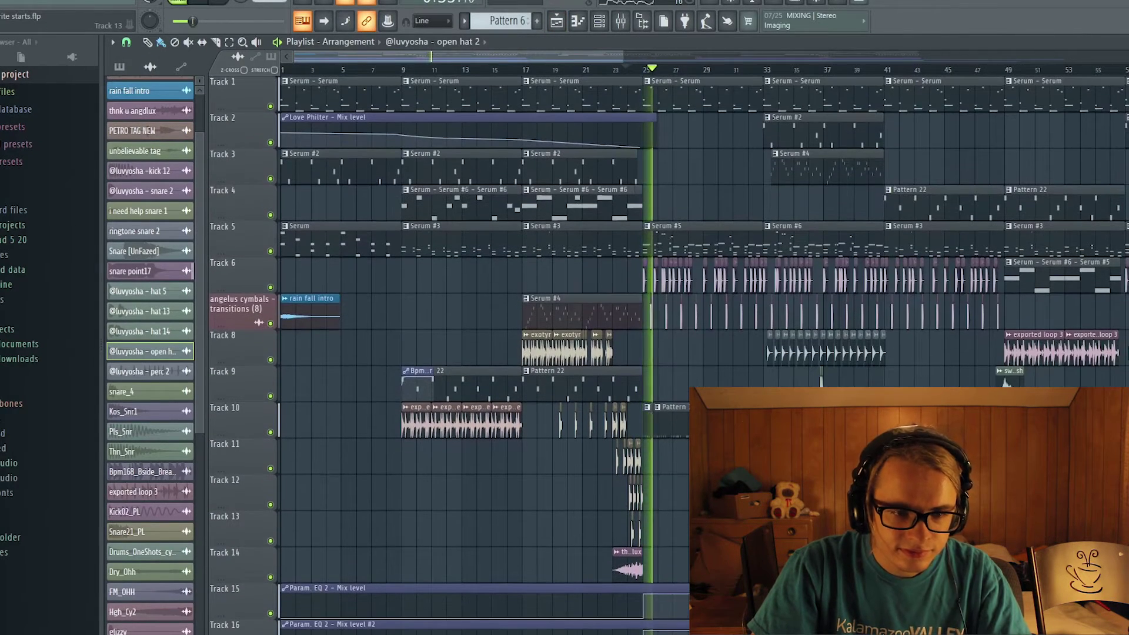
{"action": "scroll", "coordinate": [913, 340], "scroll_direction": "down", "scroll_amount": 3}
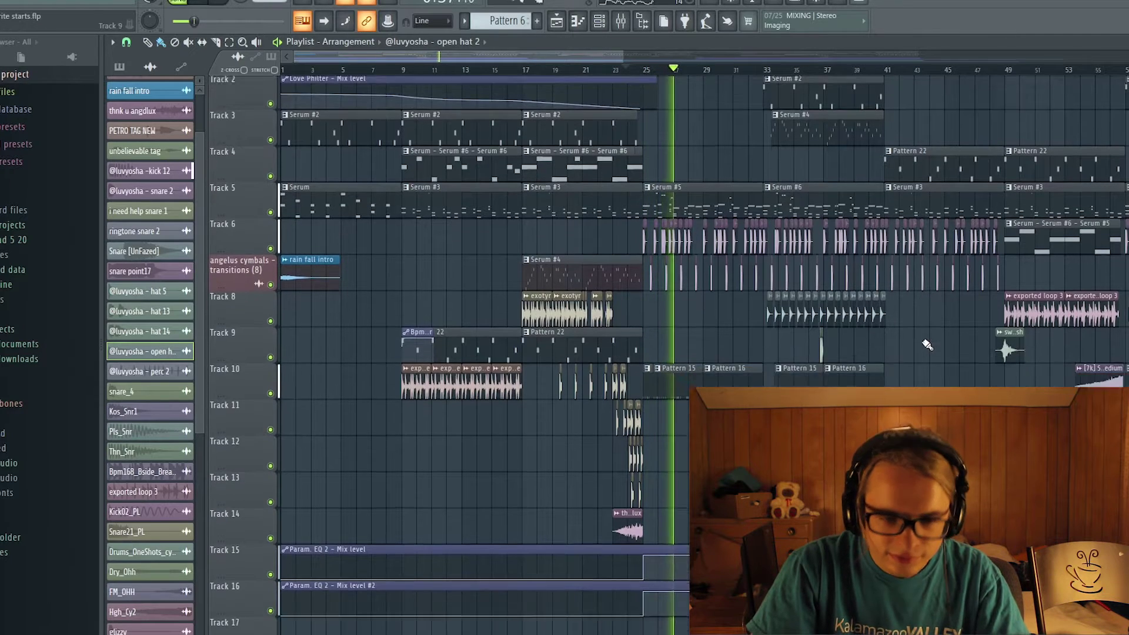
{"action": "scroll", "coordinate": [914, 294], "scroll_direction": "up", "scroll_amount": 3}
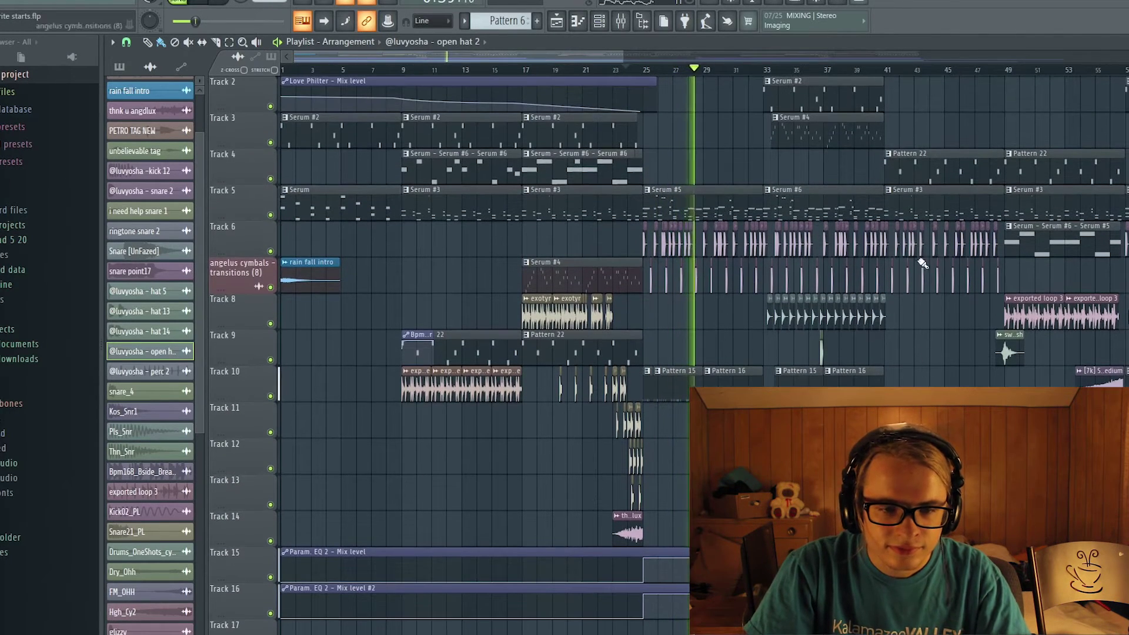
View the Fruity soft clipper in slot 6 of the master track and its threshold and post settings.
{"action": "key", "text": "F9"}
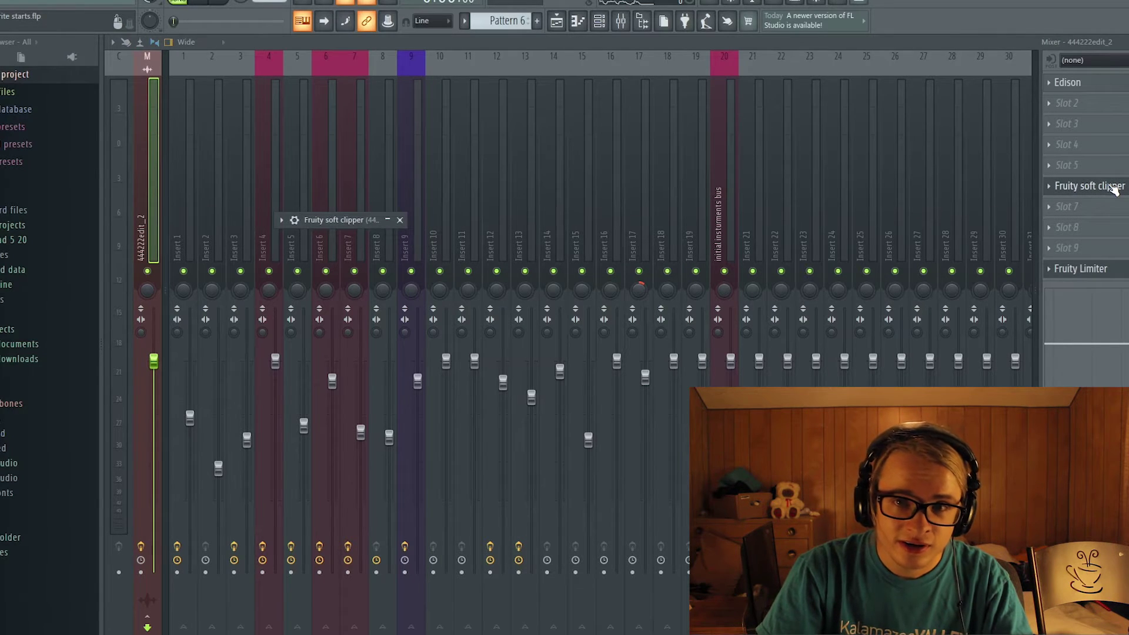
{"action": "left_click", "coordinate": [281, 220]}
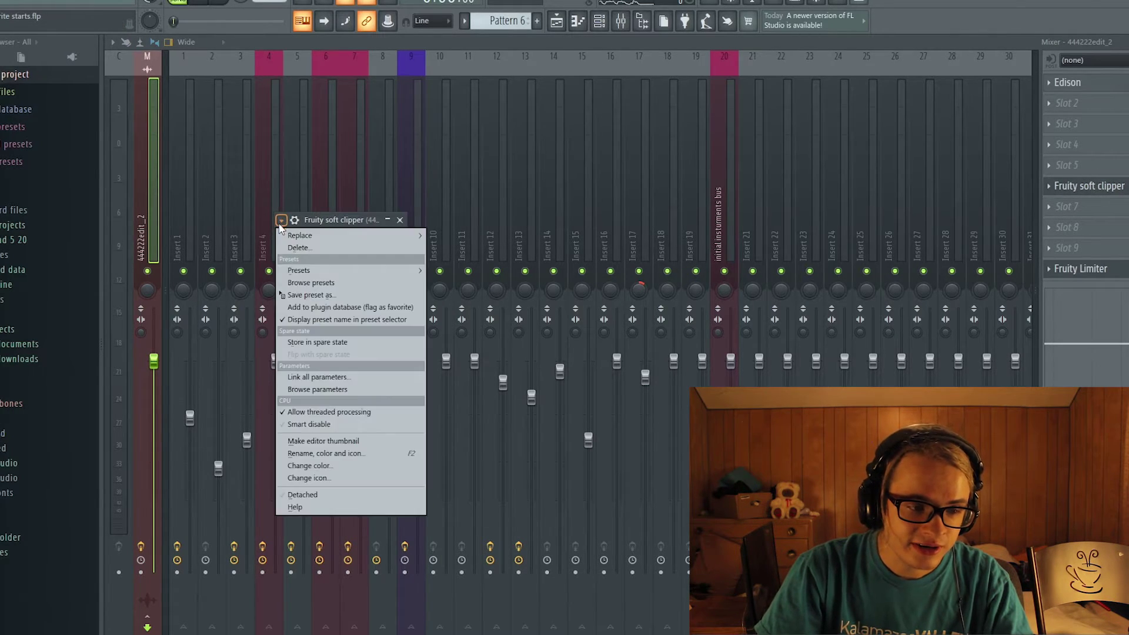
{"action": "left_click", "coordinate": [320, 215]}
{"action": "left_click", "coordinate": [320, 215]}
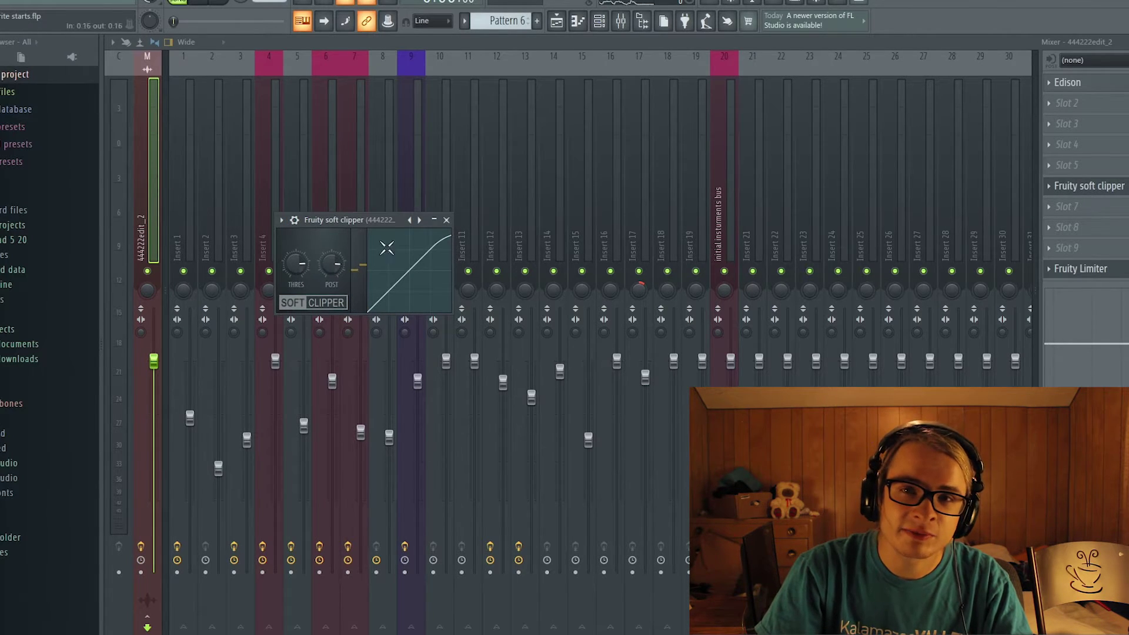
{"action": "left_click", "coordinate": [151, 241]}
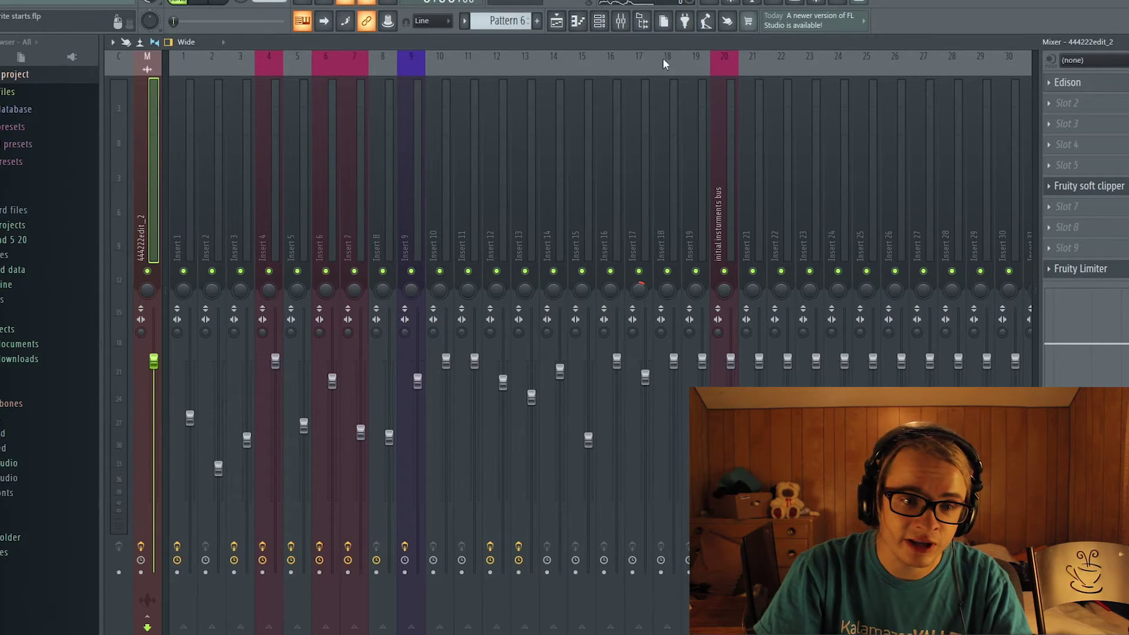
{"action": "left_click", "coordinate": [621, 27]}
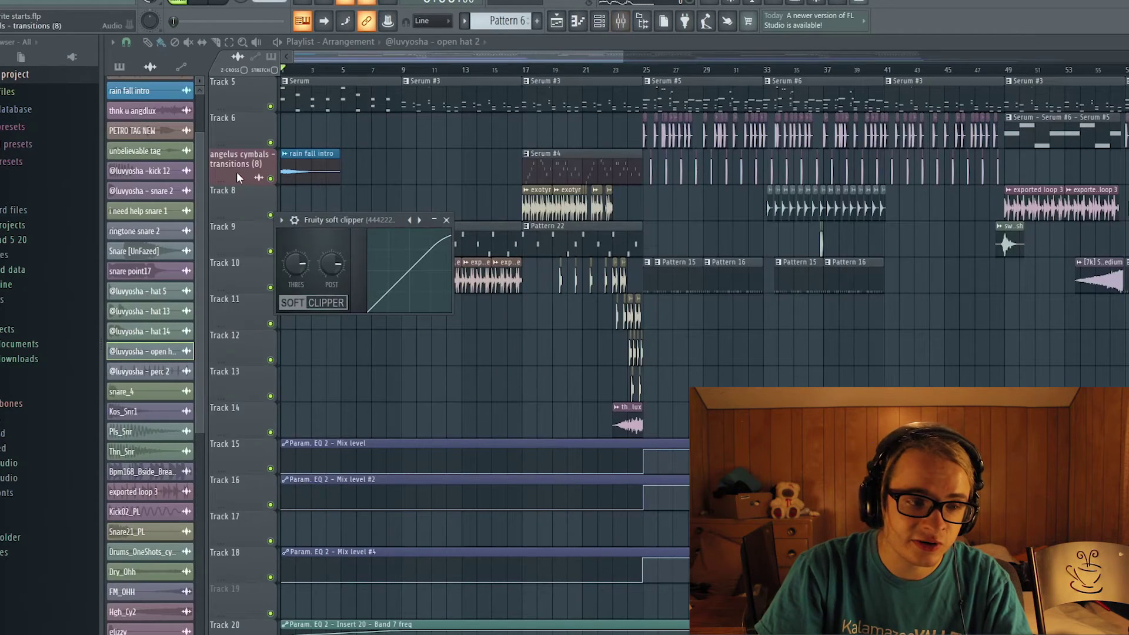
Play the finished song from the start and view the intro's clips and the automation on Tracks 15 to 23.
{"action": "left_click", "coordinate": [557, 21]}
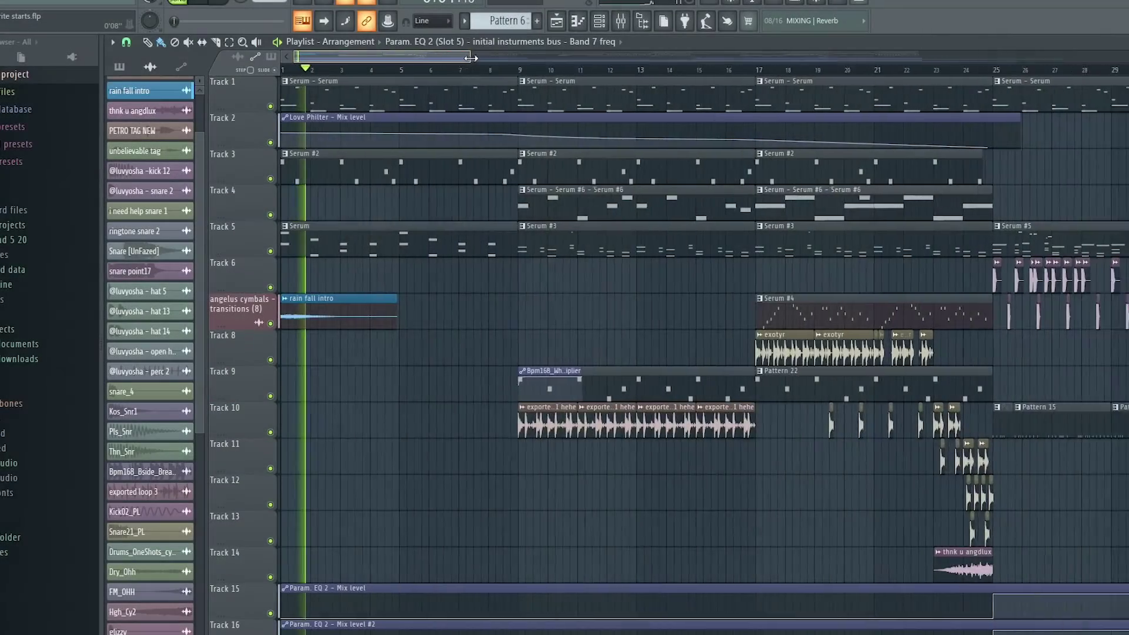
{"action": "scroll", "coordinate": [700, 341], "scroll_direction": "down", "scroll_amount": 3}
{"action": "scroll", "coordinate": [1110, 269], "scroll_direction": "up", "scroll_amount": 3}
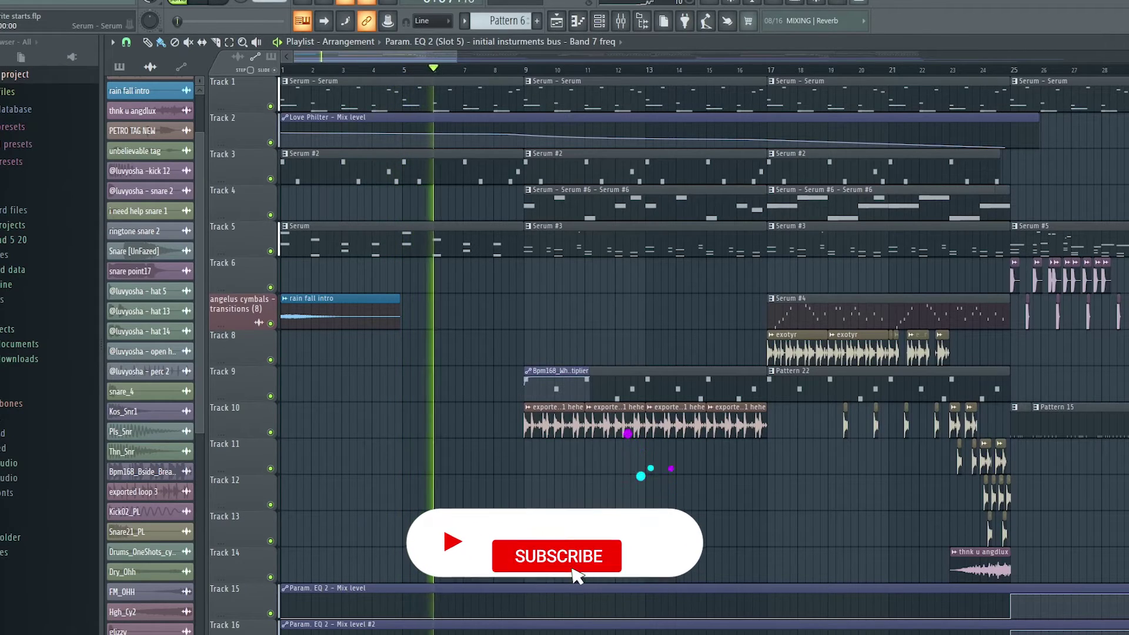
{"action": "scroll", "coordinate": [700, 352], "scroll_direction": "down", "scroll_amount": 4}
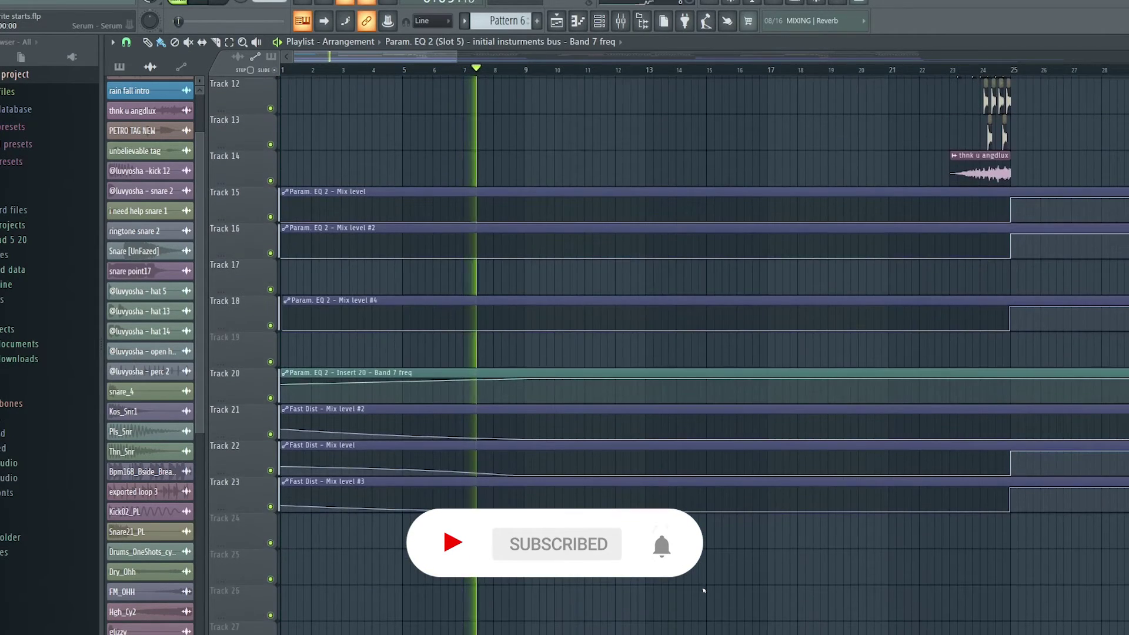
{"action": "scroll", "coordinate": [700, 353], "scroll_direction": "up", "scroll_amount": 4}
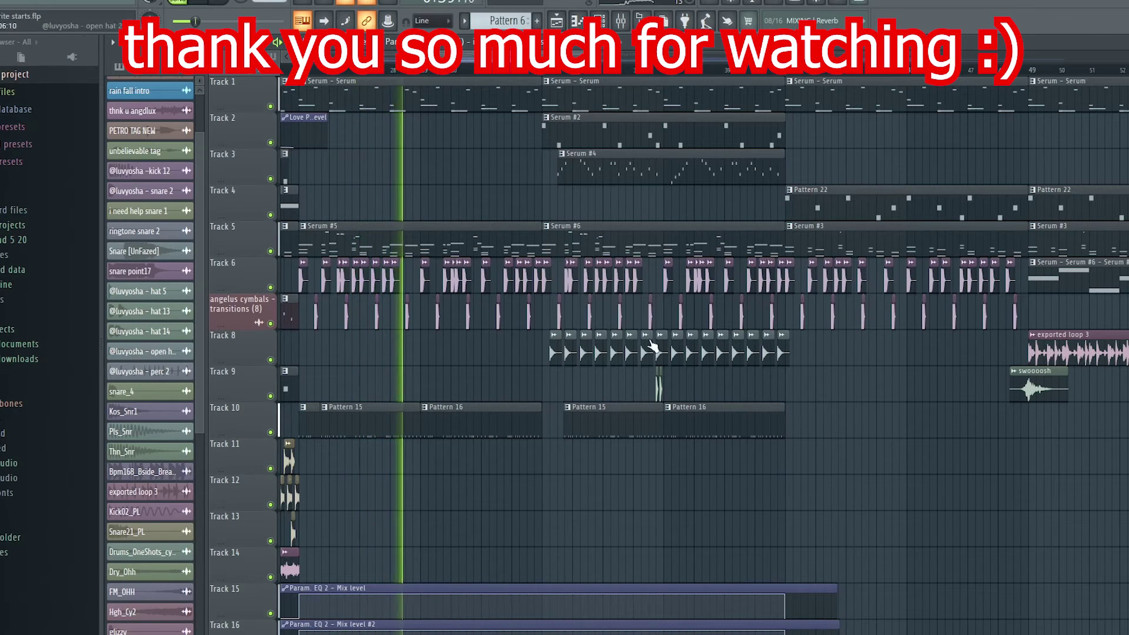
Play the drop after bar 25 and examine its Parametric EQ 2 and Fast Dist automation clips.
{"action": "scroll", "coordinate": [293, 553], "scroll_direction": "down", "scroll_amount": 8}
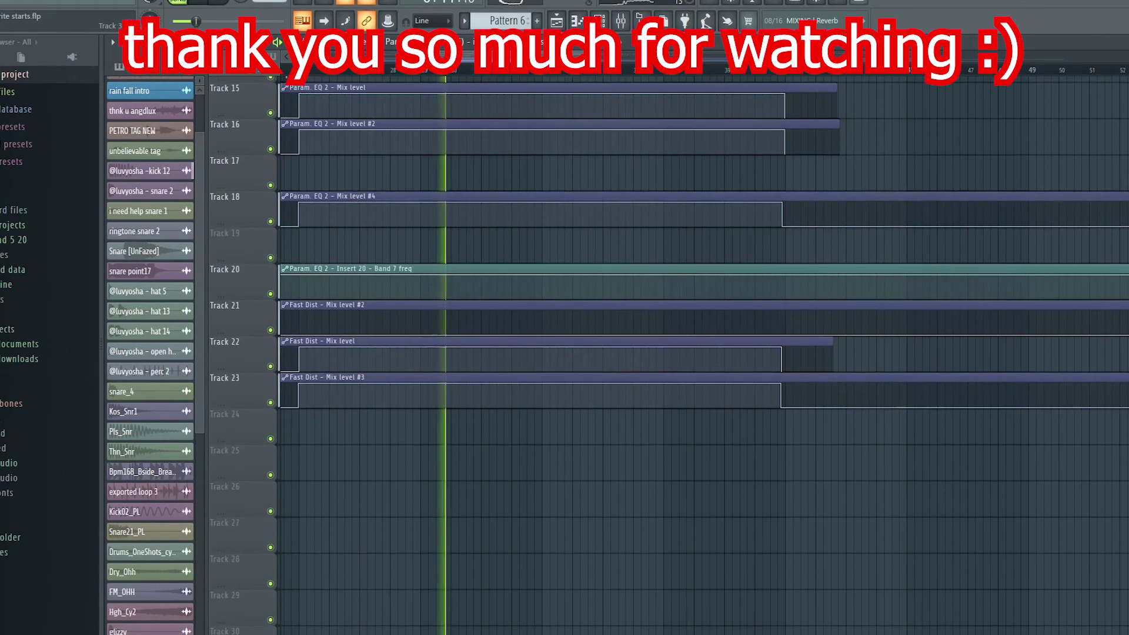
{"action": "scroll", "coordinate": [294, 552], "scroll_direction": "up", "scroll_amount": 3}
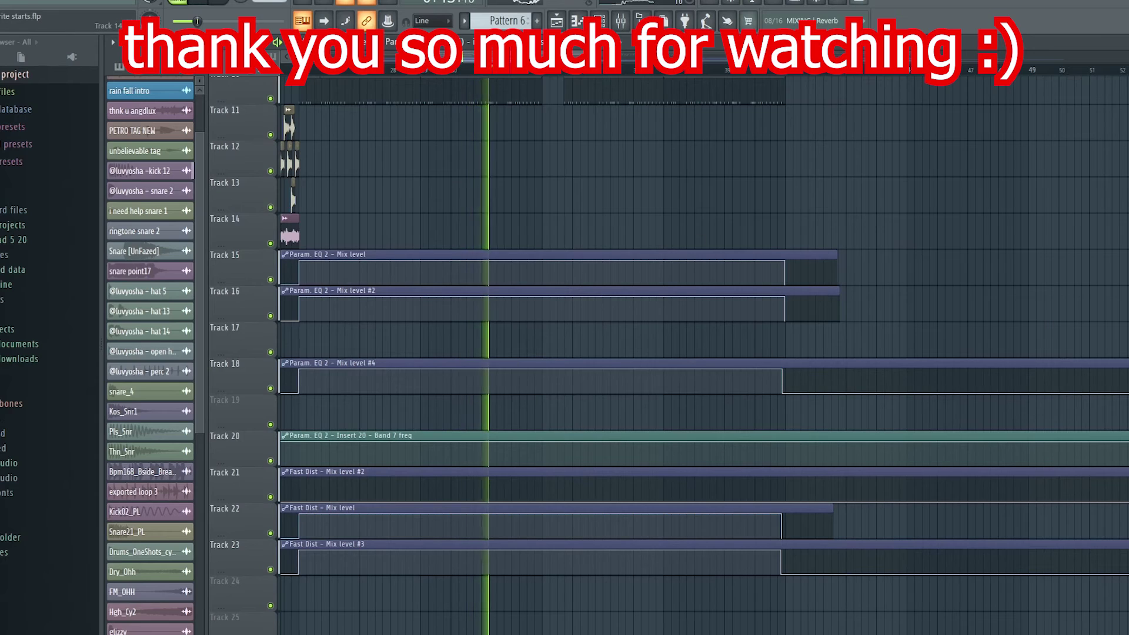
{"action": "scroll", "coordinate": [705, 243], "scroll_direction": "up", "scroll_amount": 5}
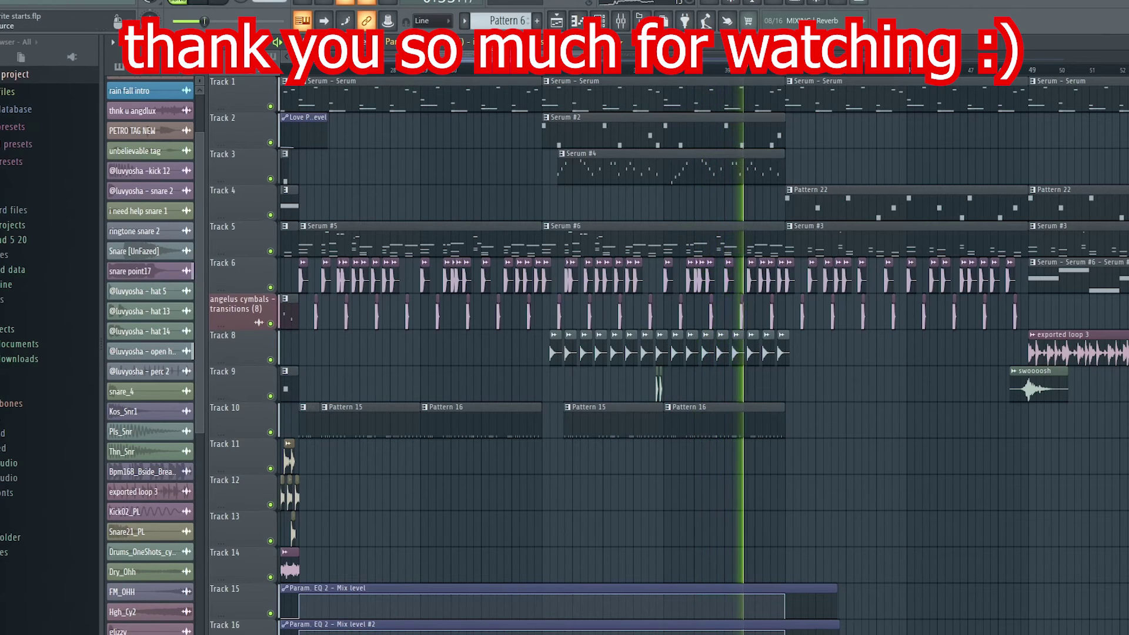
Play on through the section from bar 49 and view the arrangement and automation tracks up to bar 73.
{"action": "scroll", "coordinate": [695, 385], "scroll_direction": "right", "scroll_amount": 5}
{"action": "scroll", "coordinate": [731, 388], "scroll_direction": "right", "scroll_amount": 10}
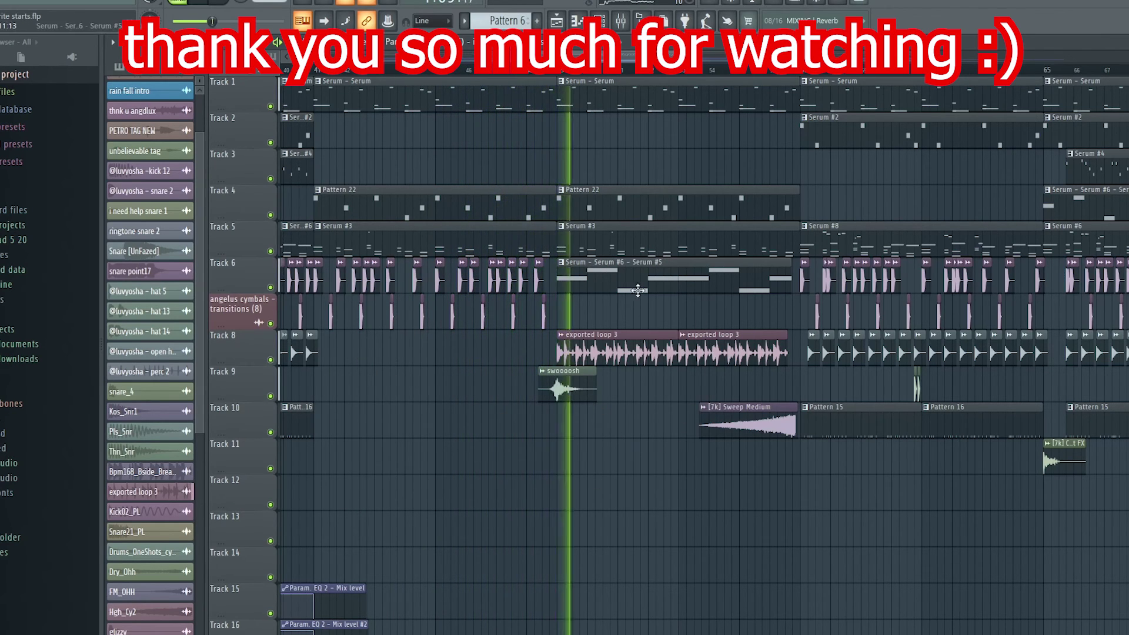
{"action": "left_click_drag", "start_coordinate": [654, 57], "coordinate": [687, 57]}
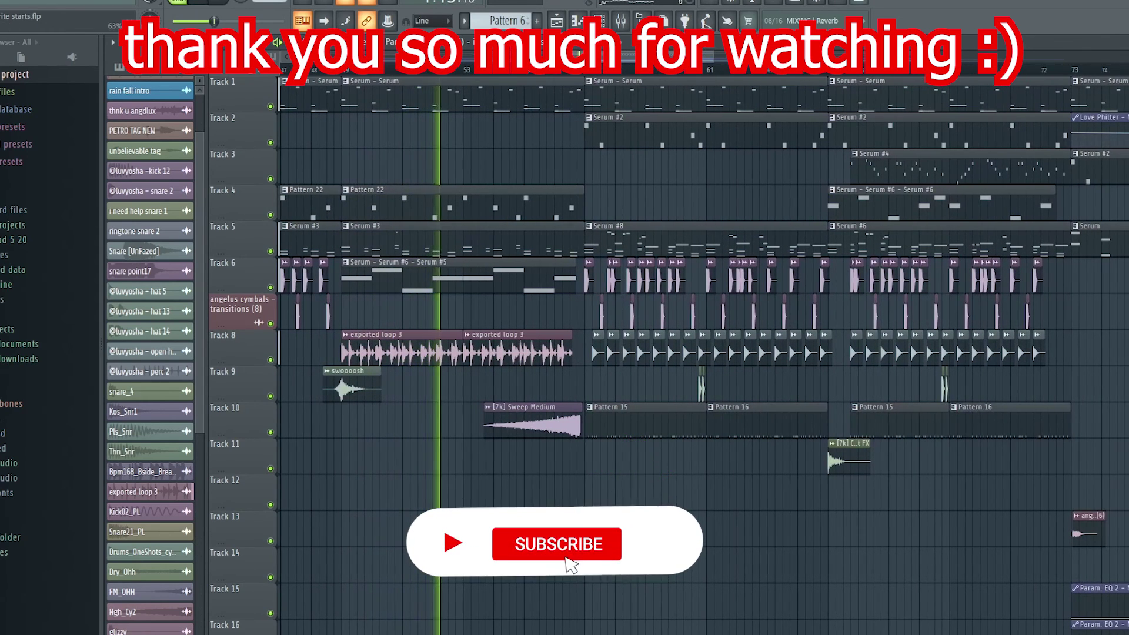
{"action": "scroll", "coordinate": [703, 353], "scroll_direction": "down", "scroll_amount": 3}
{"action": "scroll", "coordinate": [703, 353], "scroll_direction": "down", "scroll_amount": 10}
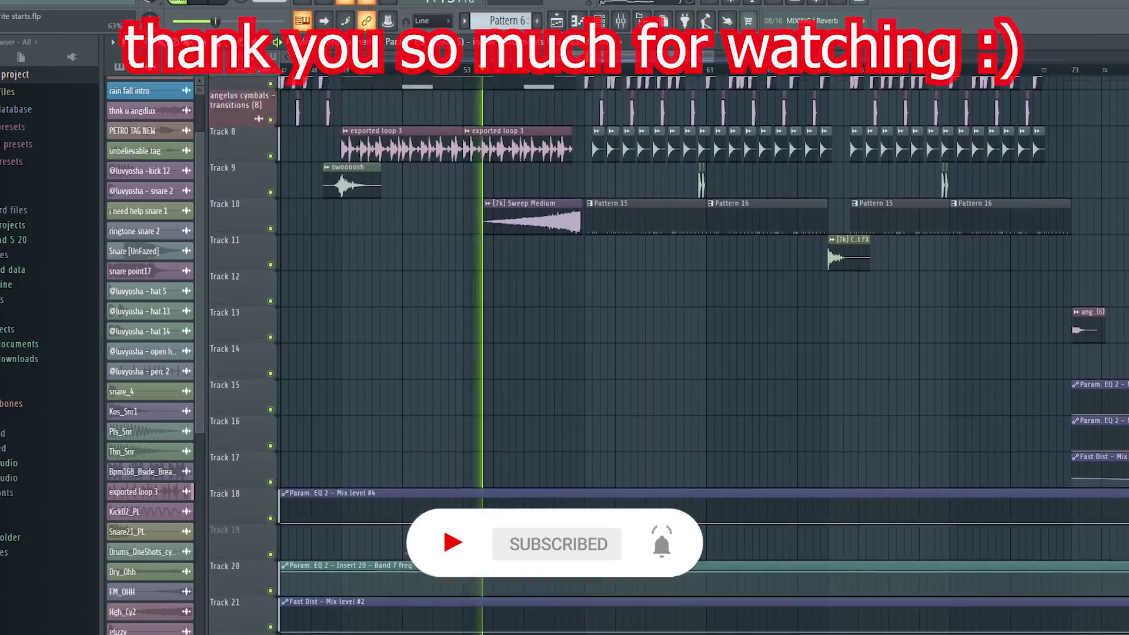
{"action": "scroll", "coordinate": [703, 353], "scroll_direction": "up", "scroll_amount": 13}
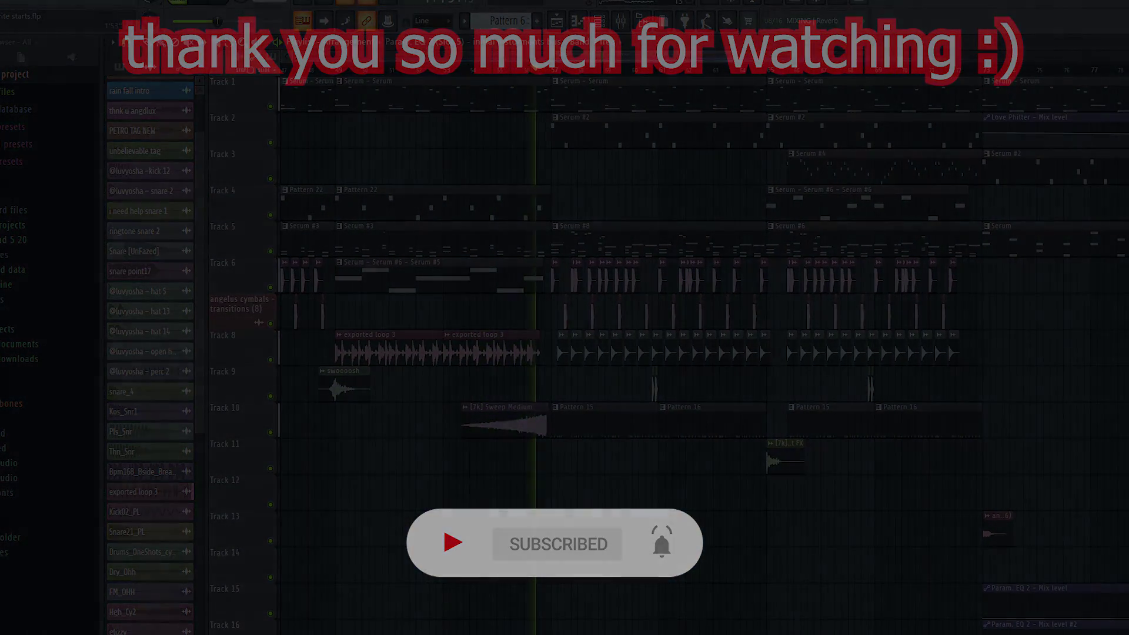
{"action": "scroll", "coordinate": [703, 353], "scroll_direction": "down", "scroll_amount": 5}
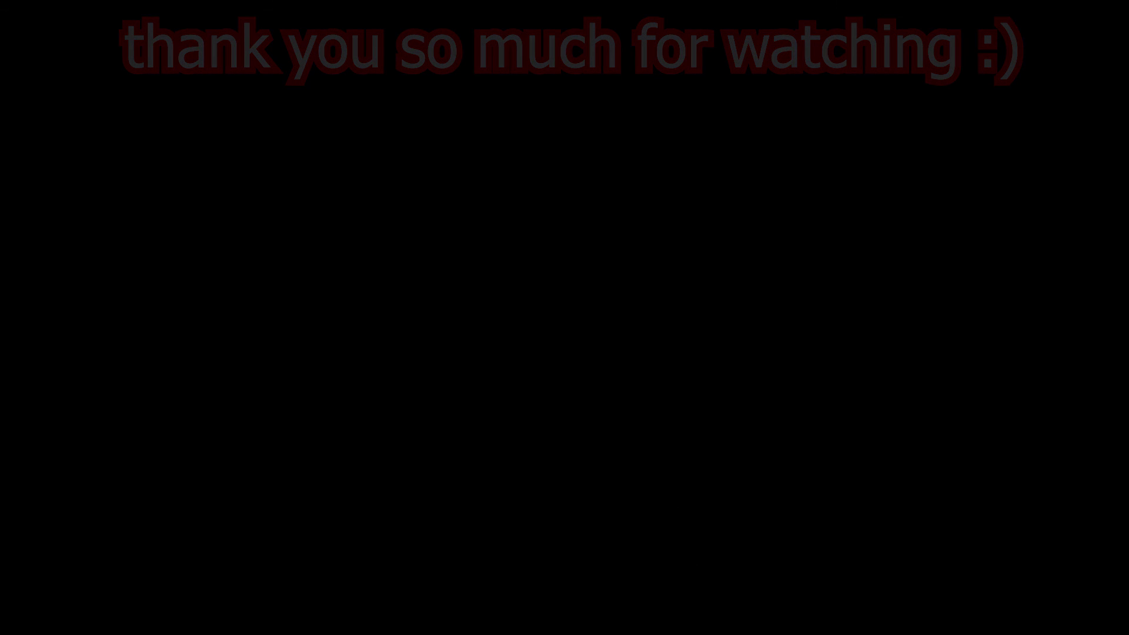